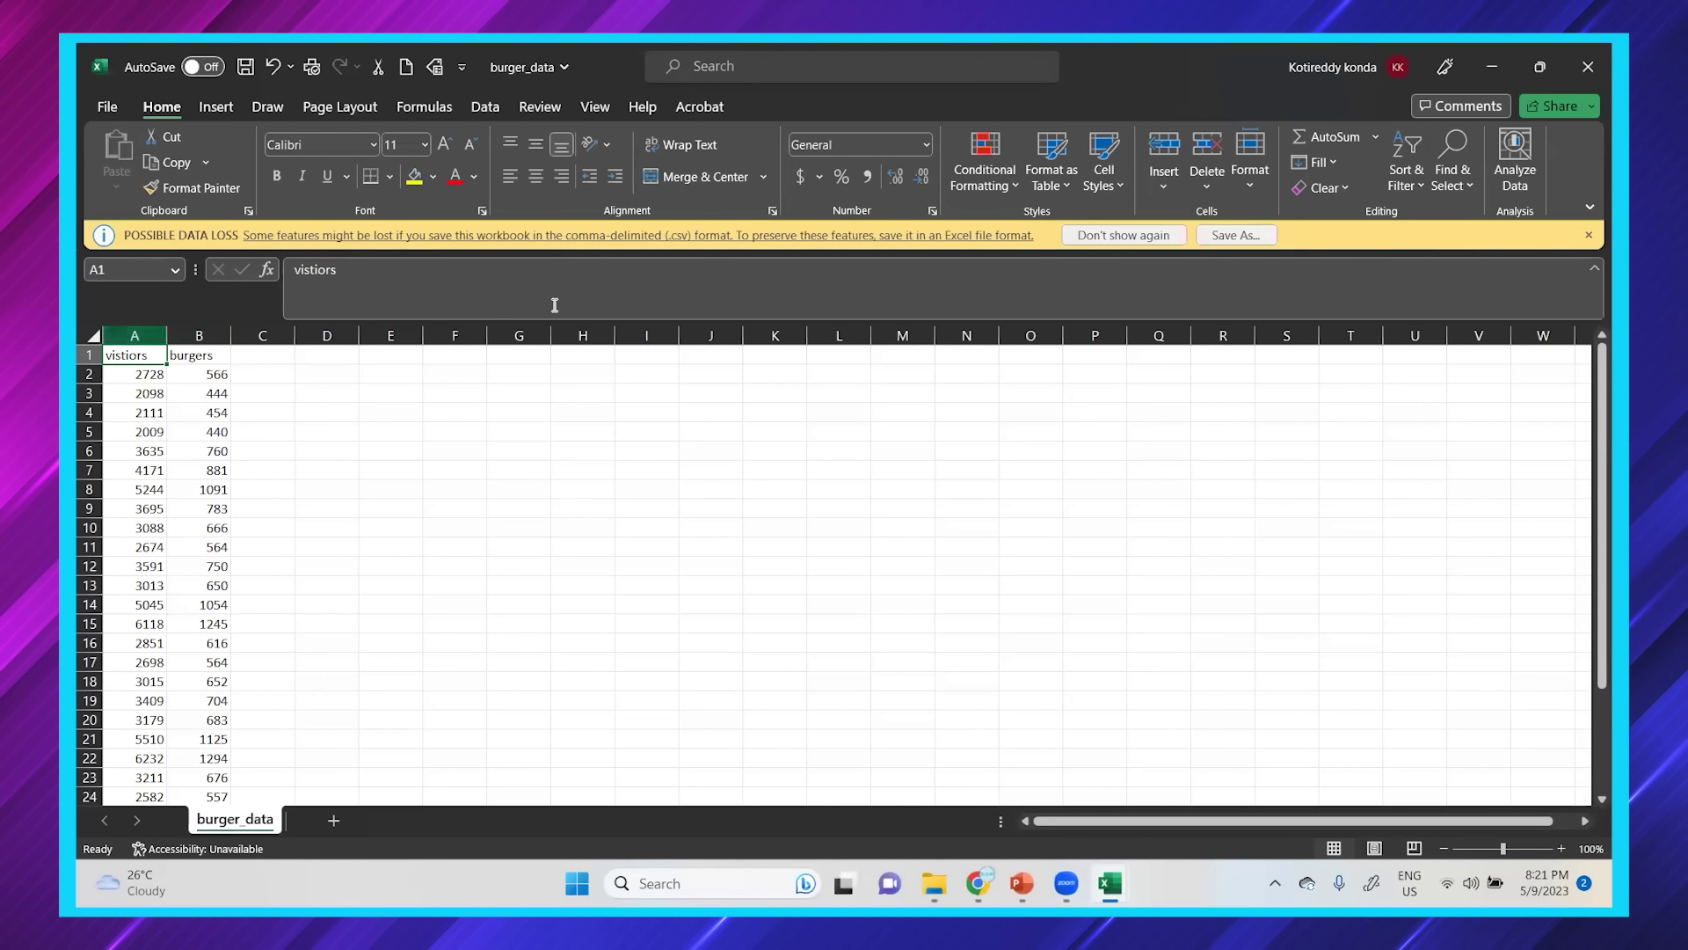
Dismiss the possible data loss warning and select the vistiors and burgers columns, A and B
left_click(1588, 236)
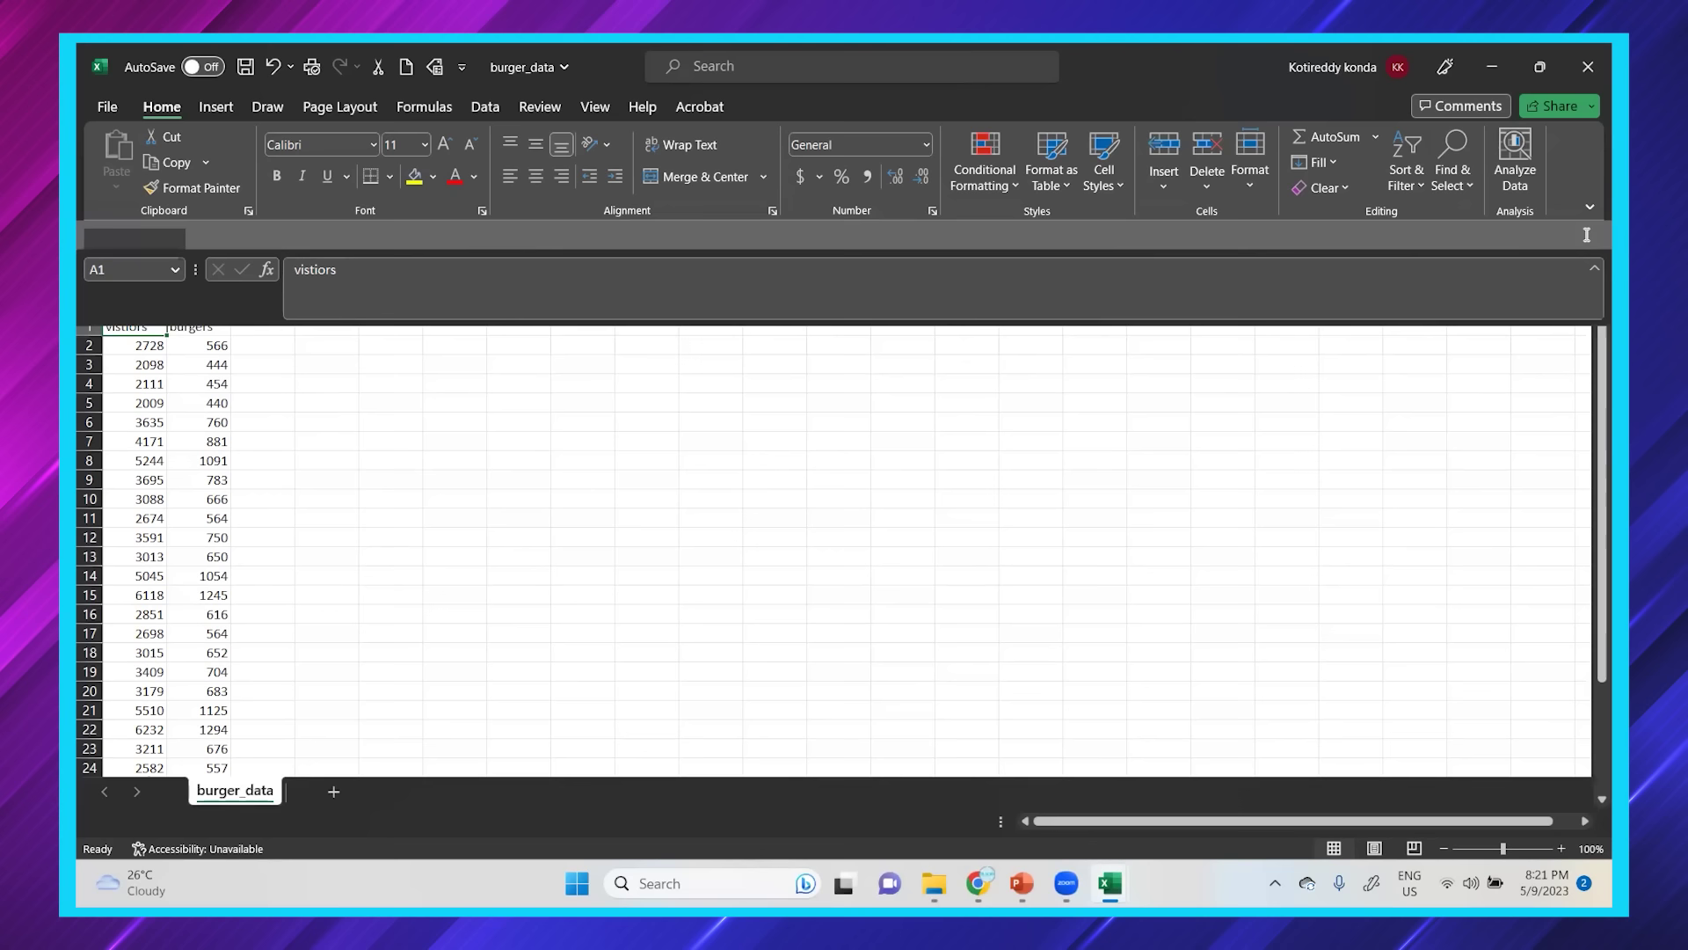
left_click(192, 327)
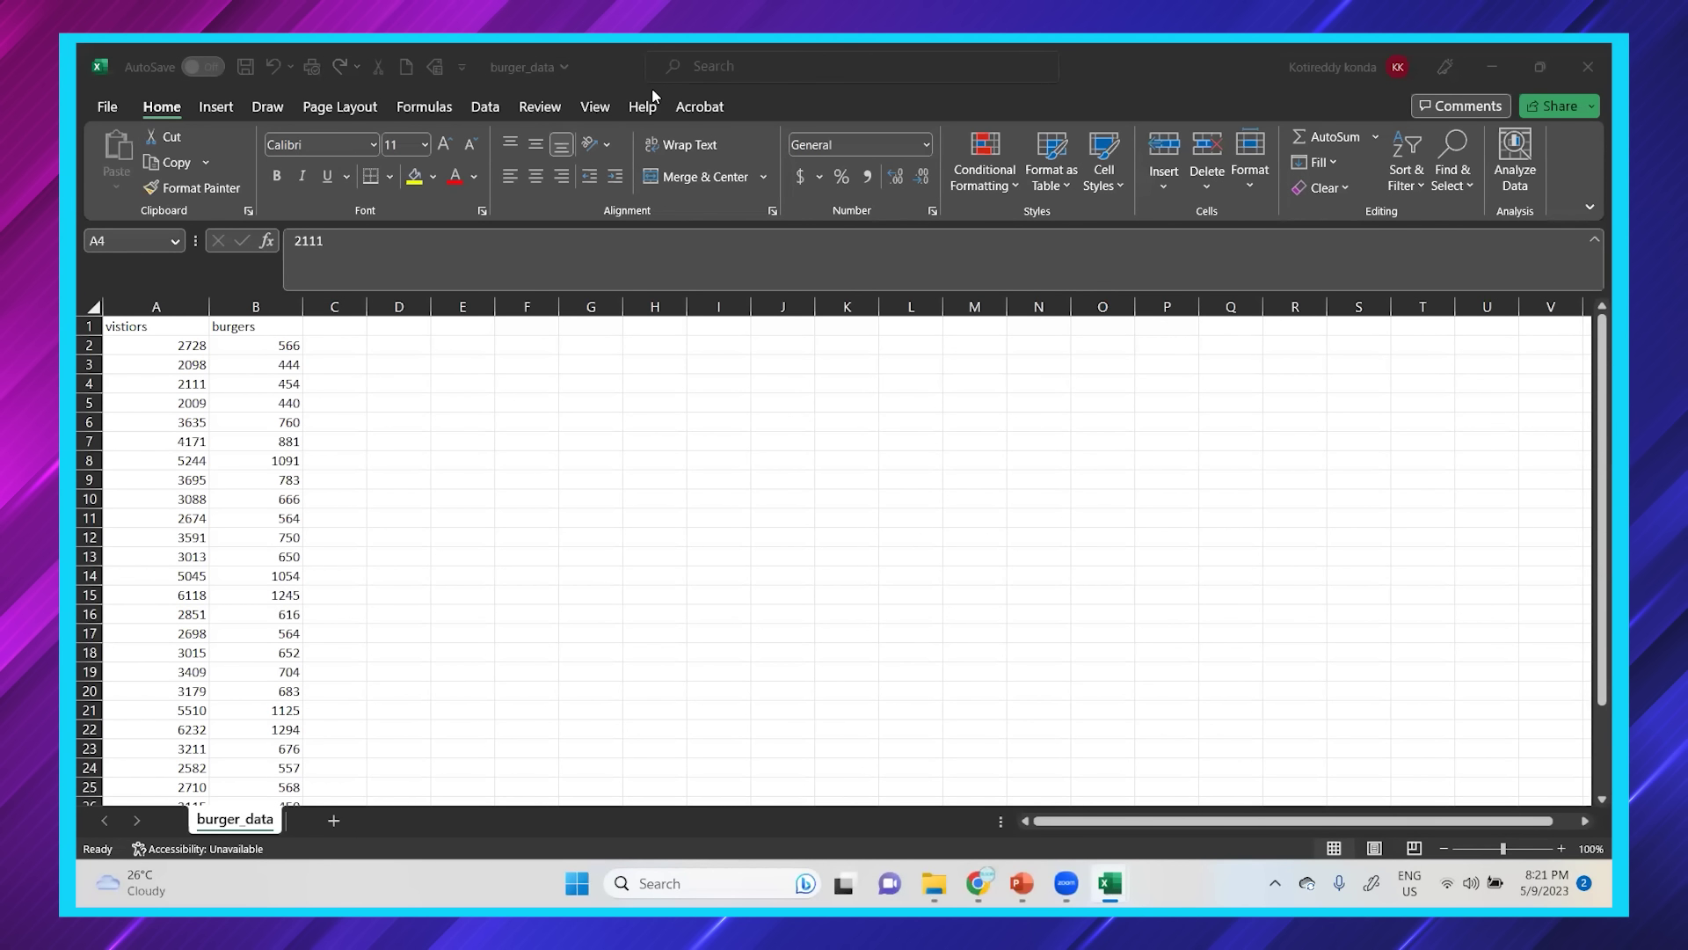
left_click_drag(156, 306, 256, 306)
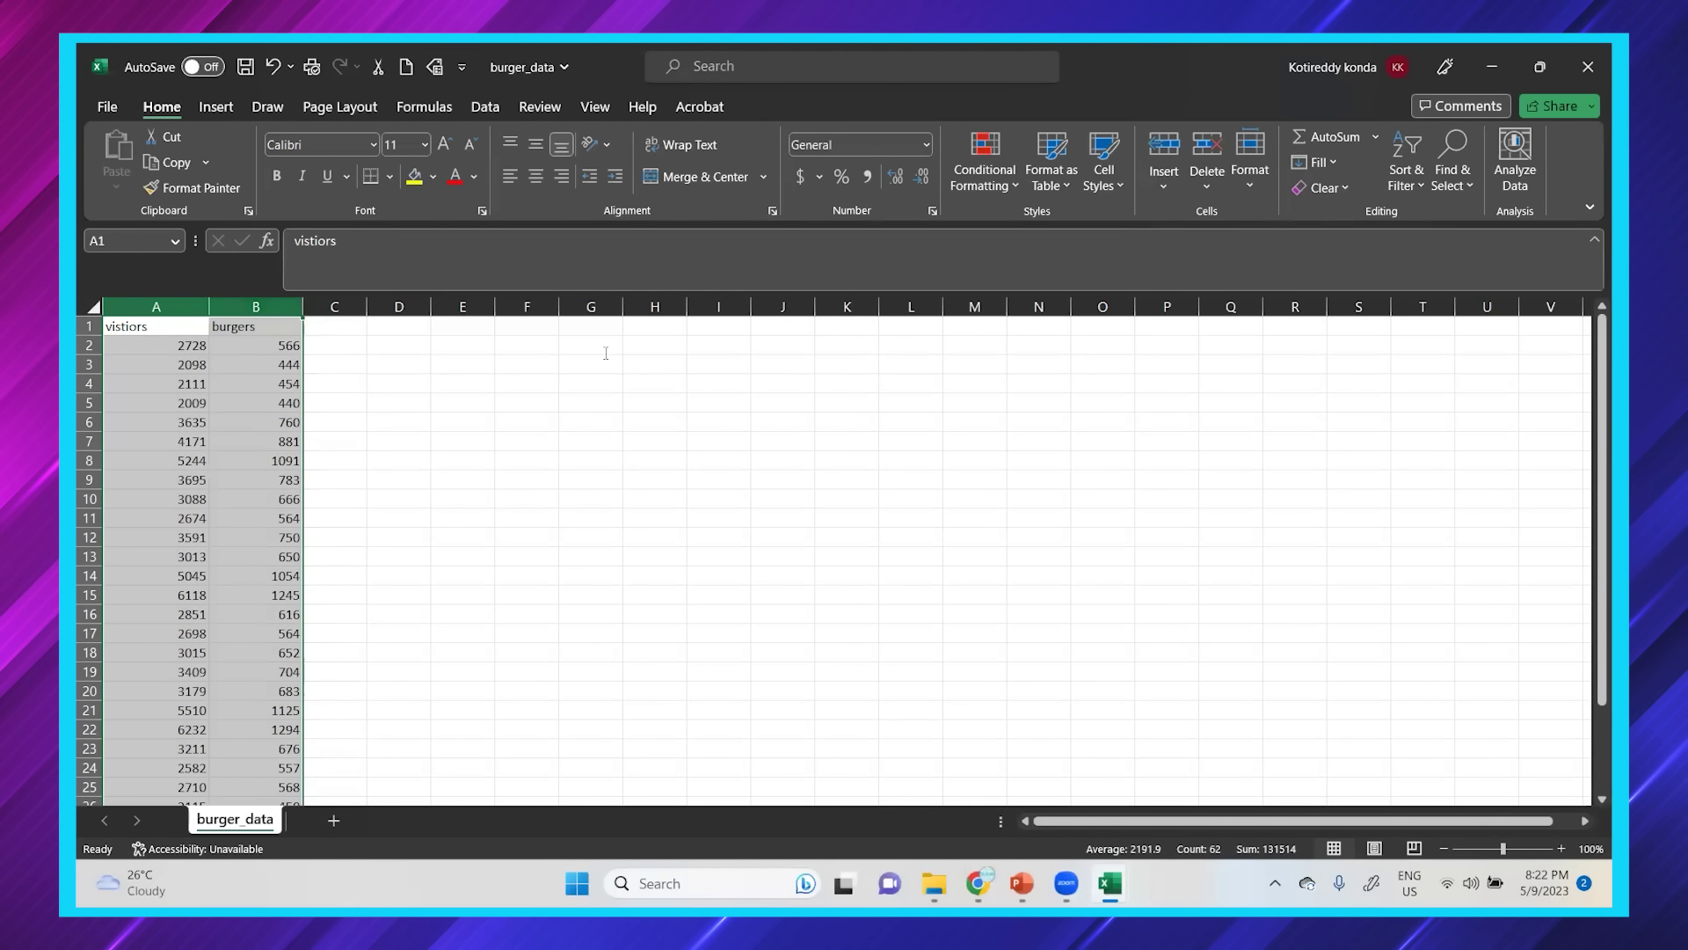
Select the data range A1:B31 with its headers and insert a scatter chart of burgers against vistiors
left_click(203, 352)
key("ctrl+Down")
key("ctrl+Up")
key("ctrl+shift+Right")
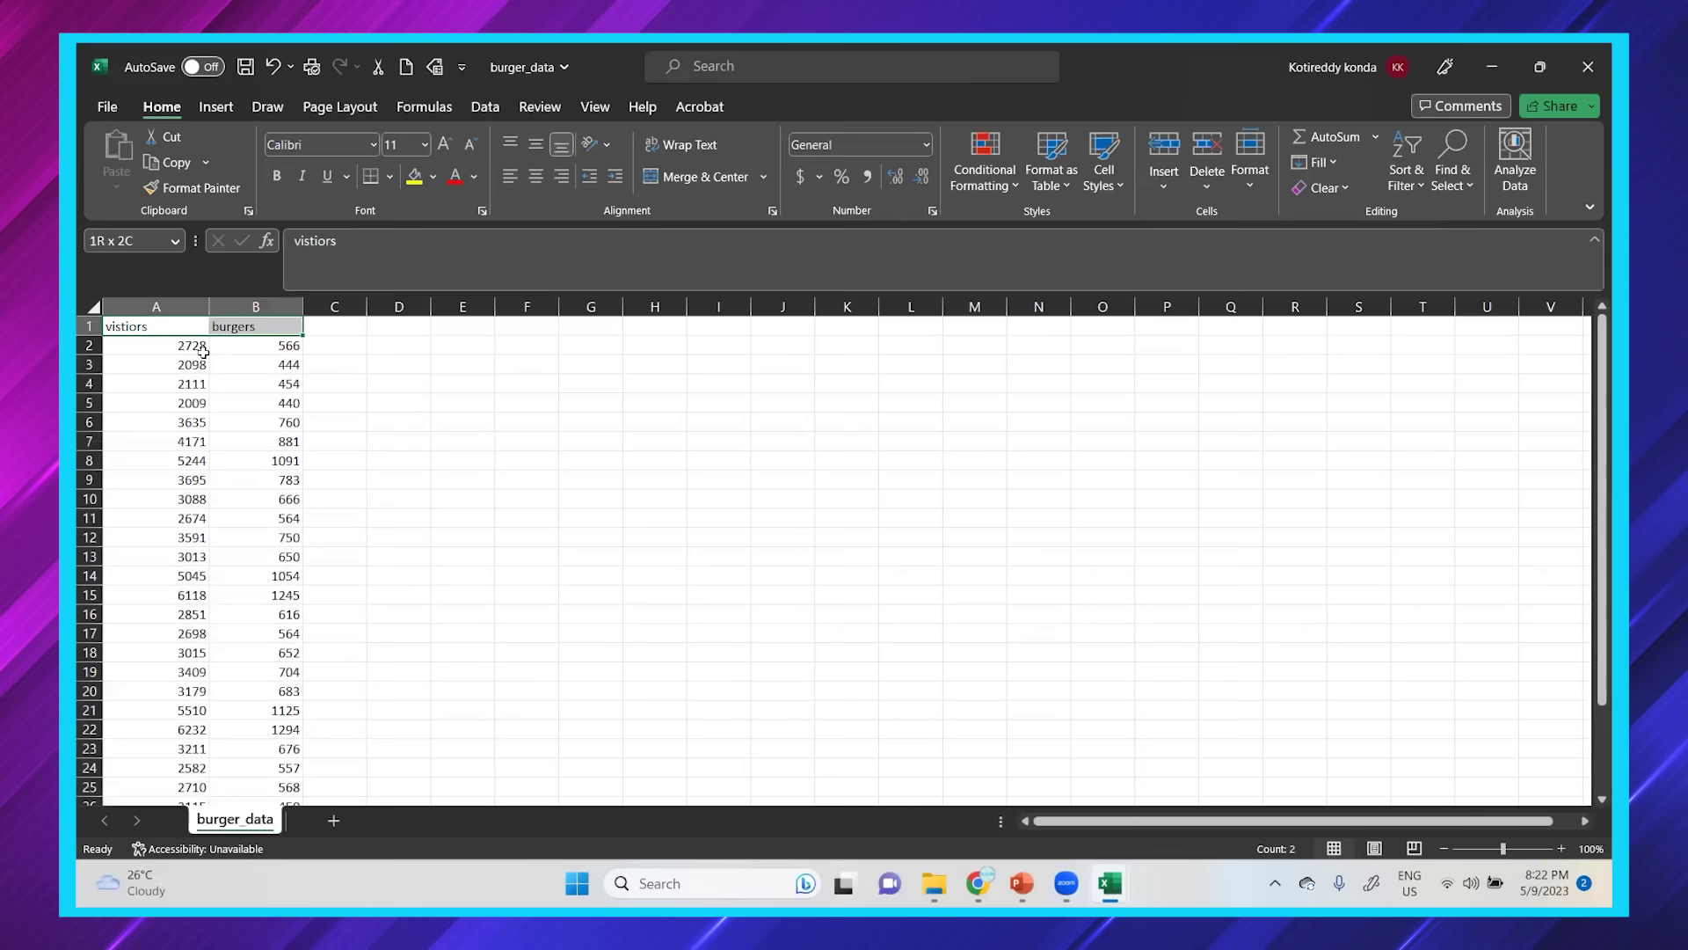
key("ctrl+shift+Down")
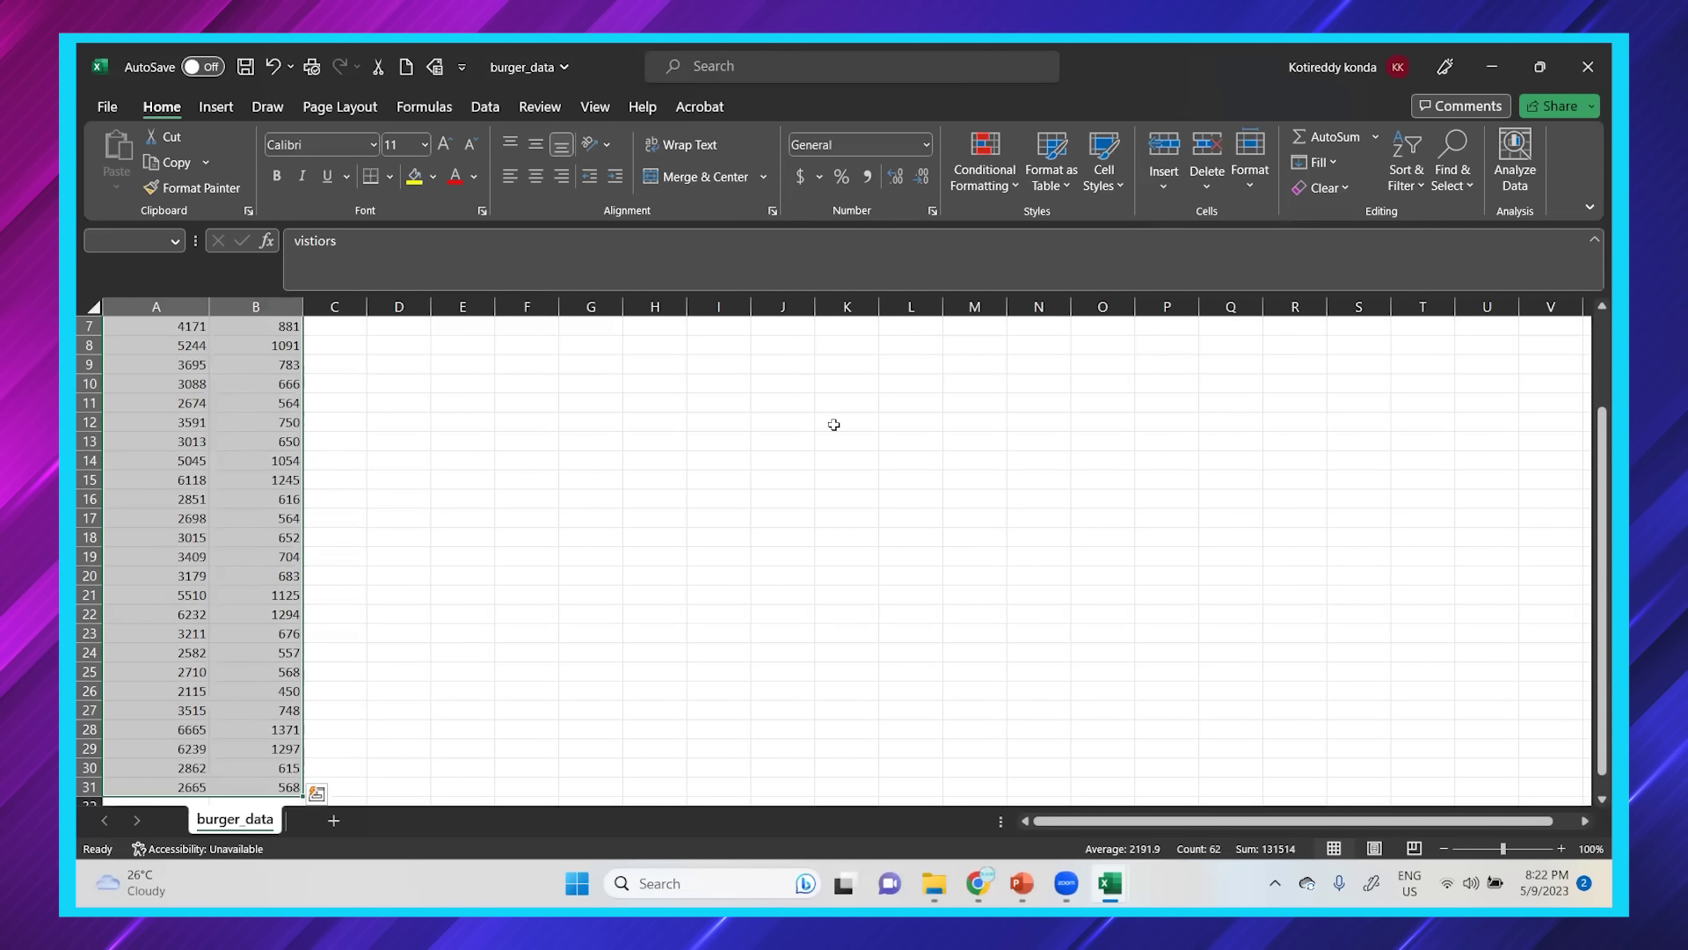
left_click_drag(1591, 462, 1590, 341)
left_click(232, 107)
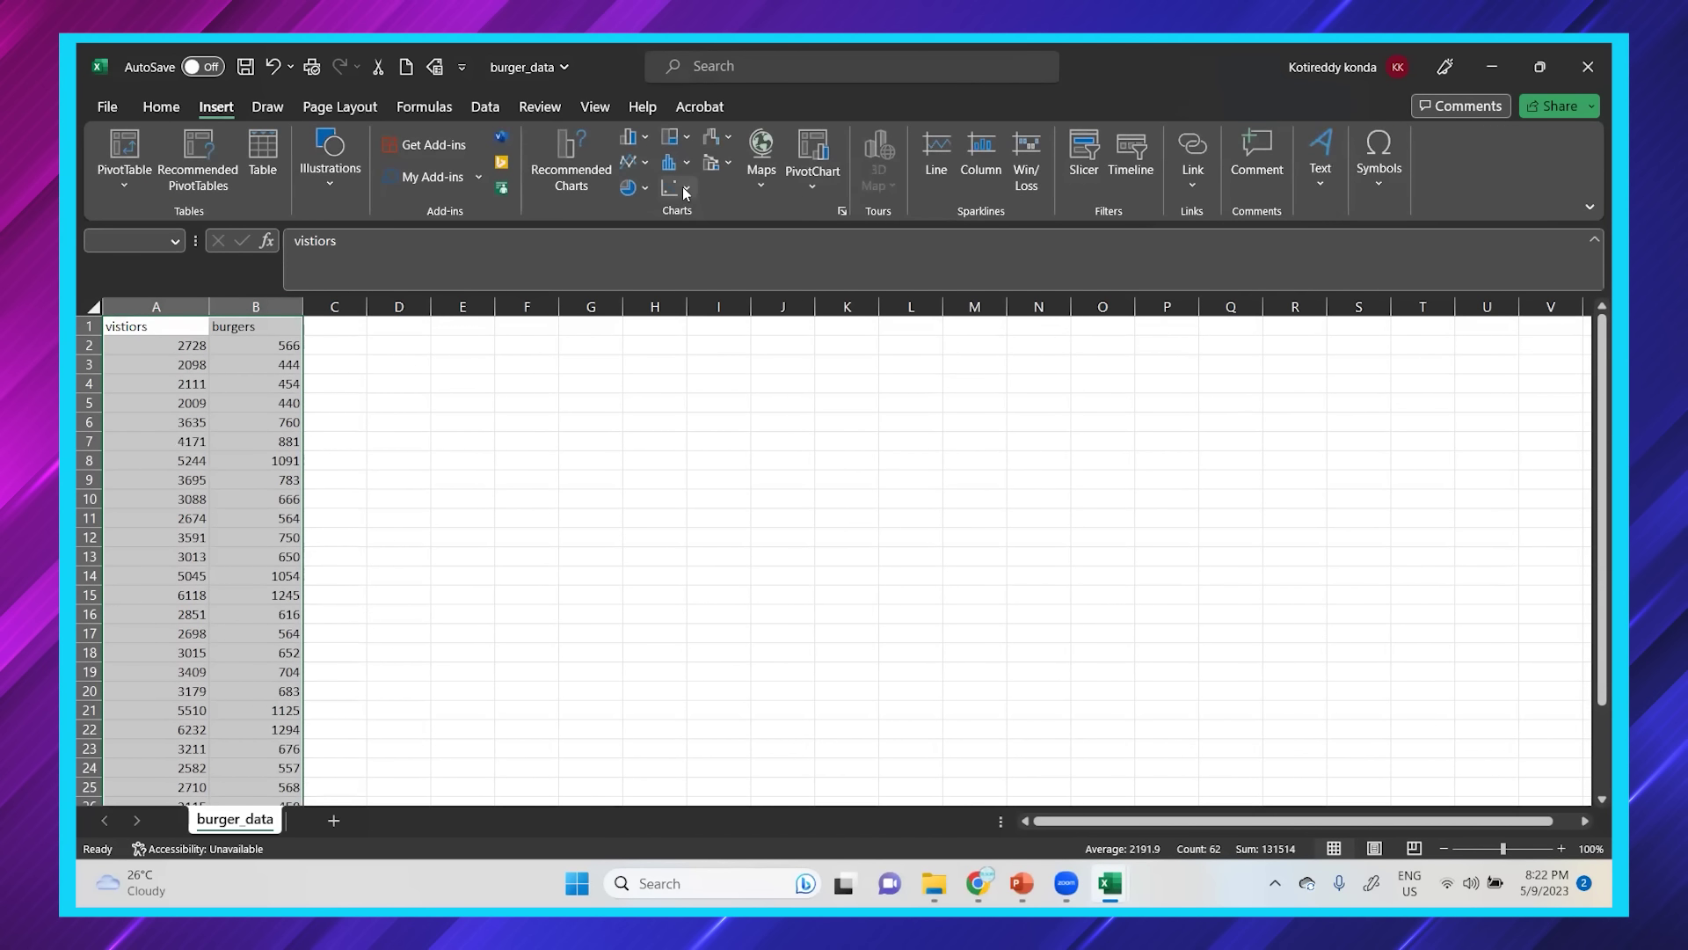
left_click(677, 187)
left_click(690, 258)
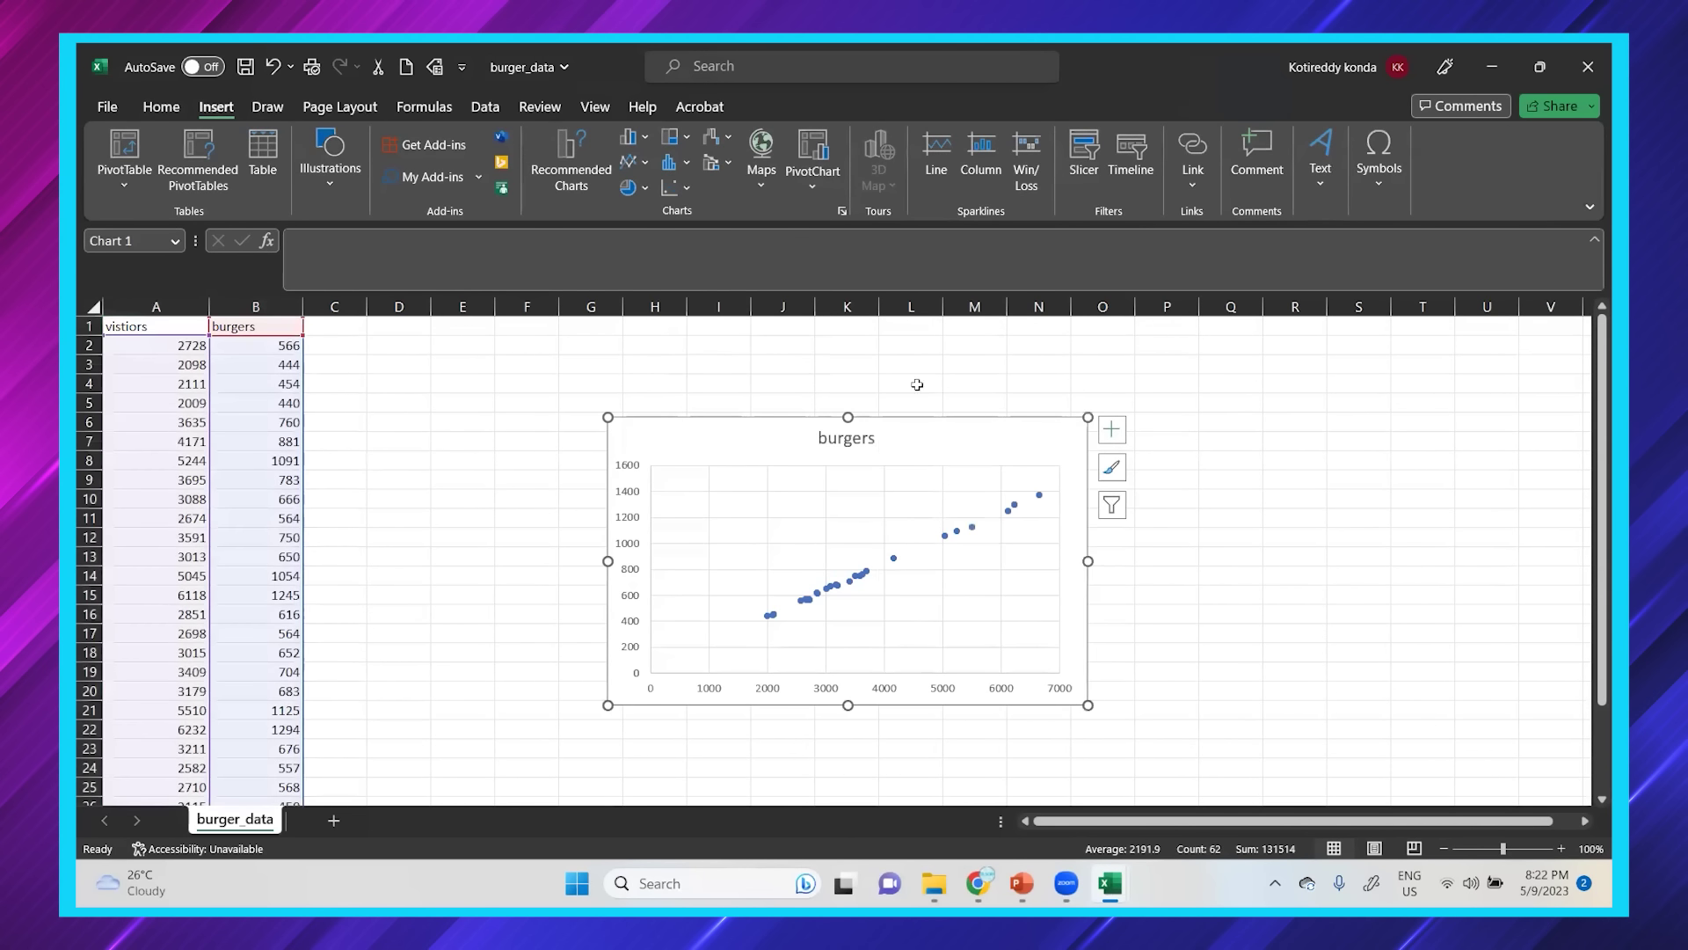
Add axis titles to the scatter chart, naming the horizontal axis Visitor and the vertical axis Burgers
left_click(1111, 429)
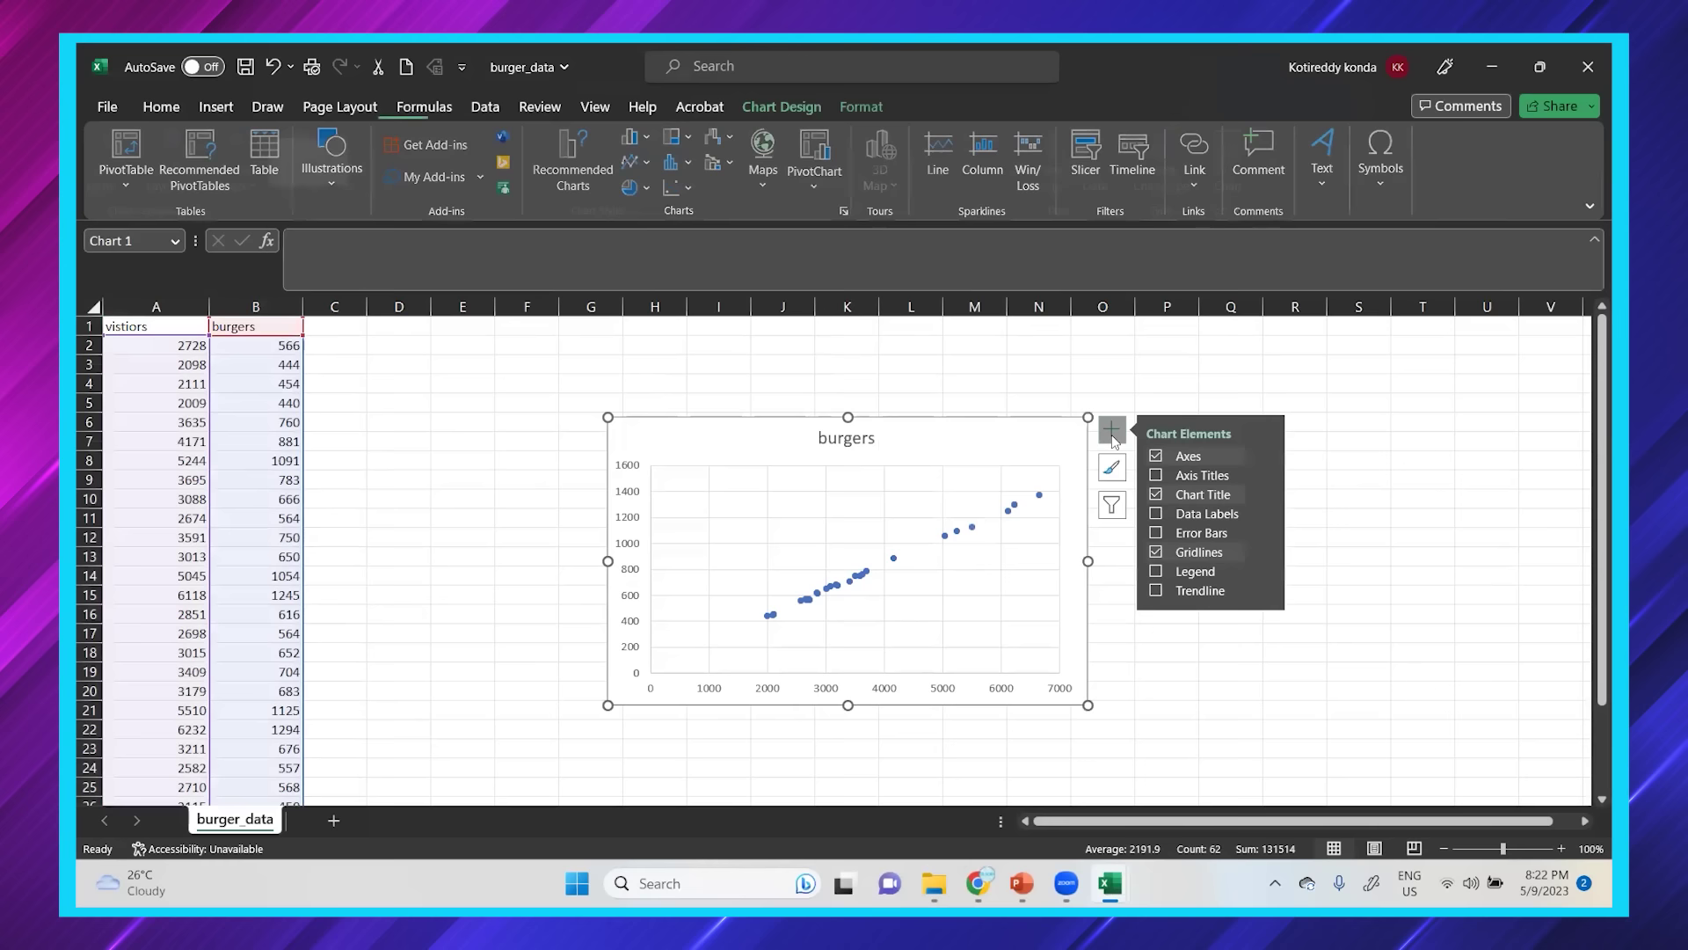
left_click(1155, 475)
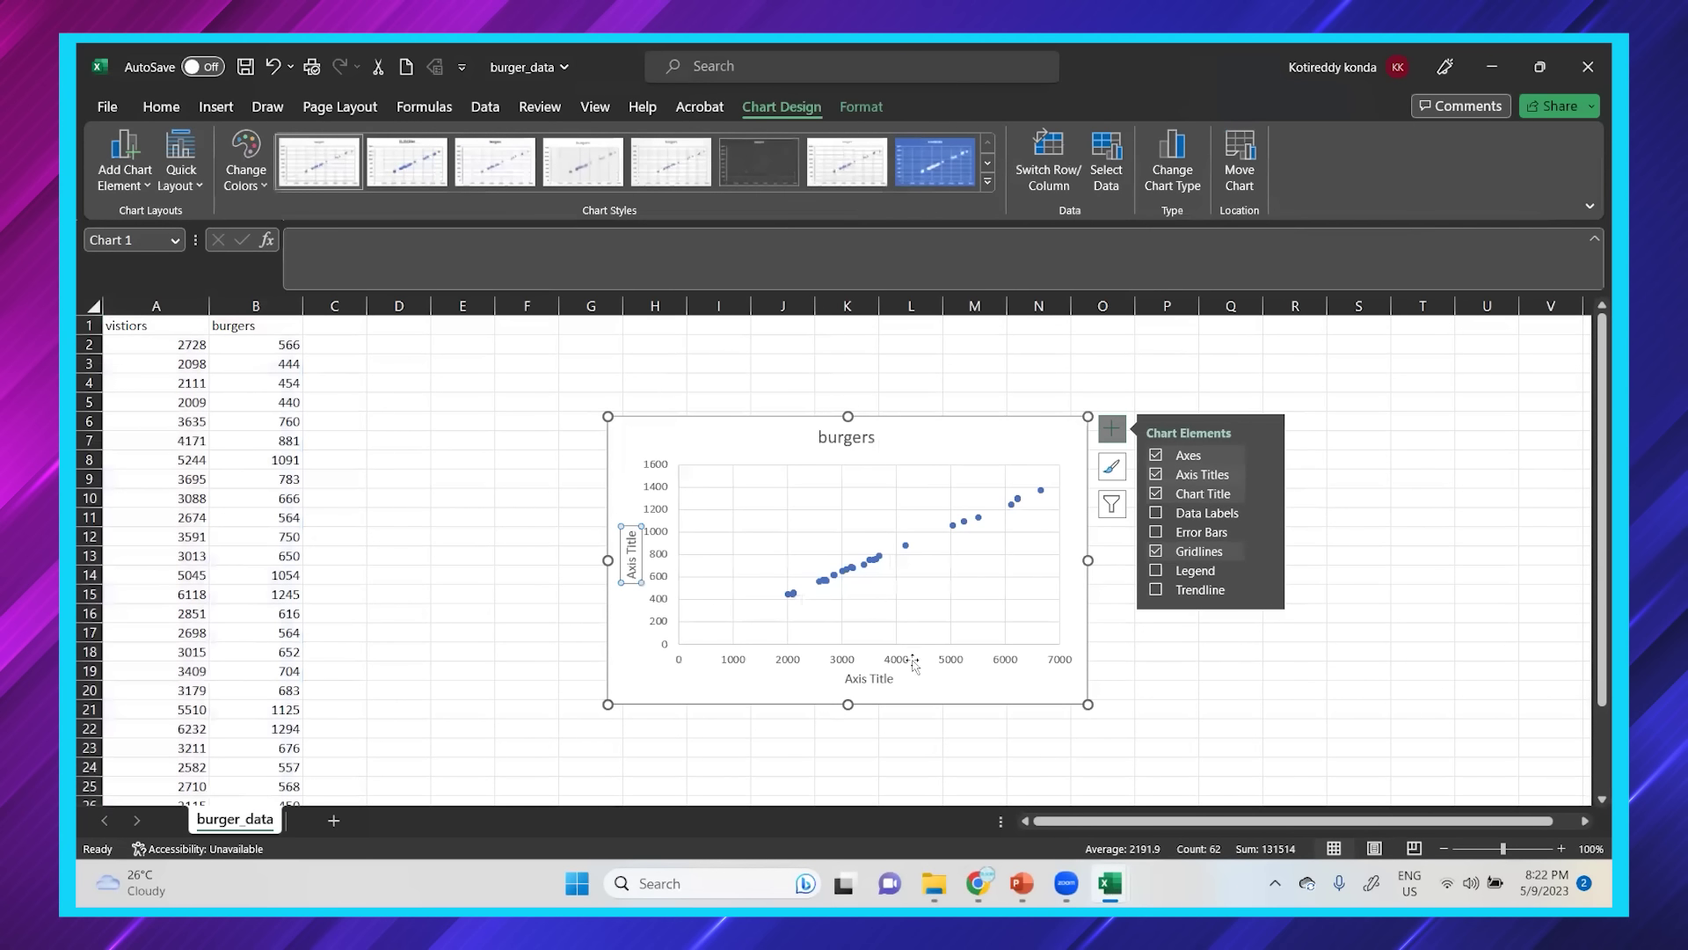
left_click(880, 677)
left_click_drag(895, 679, 848, 682)
type("Visitor")
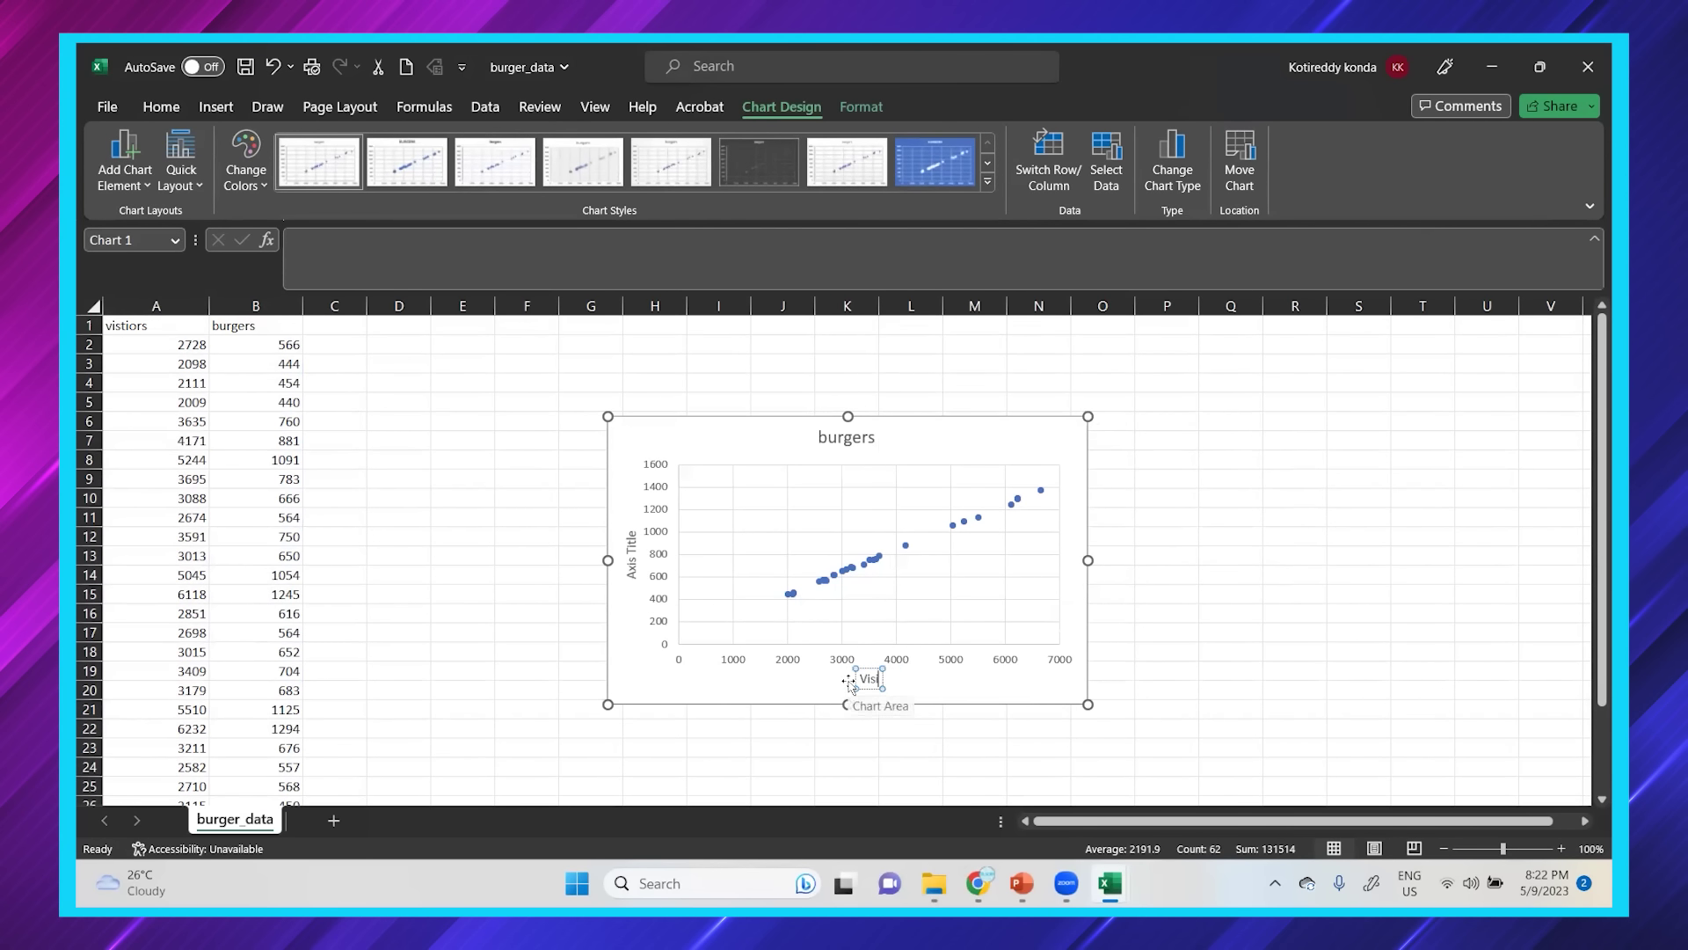
left_click(630, 562)
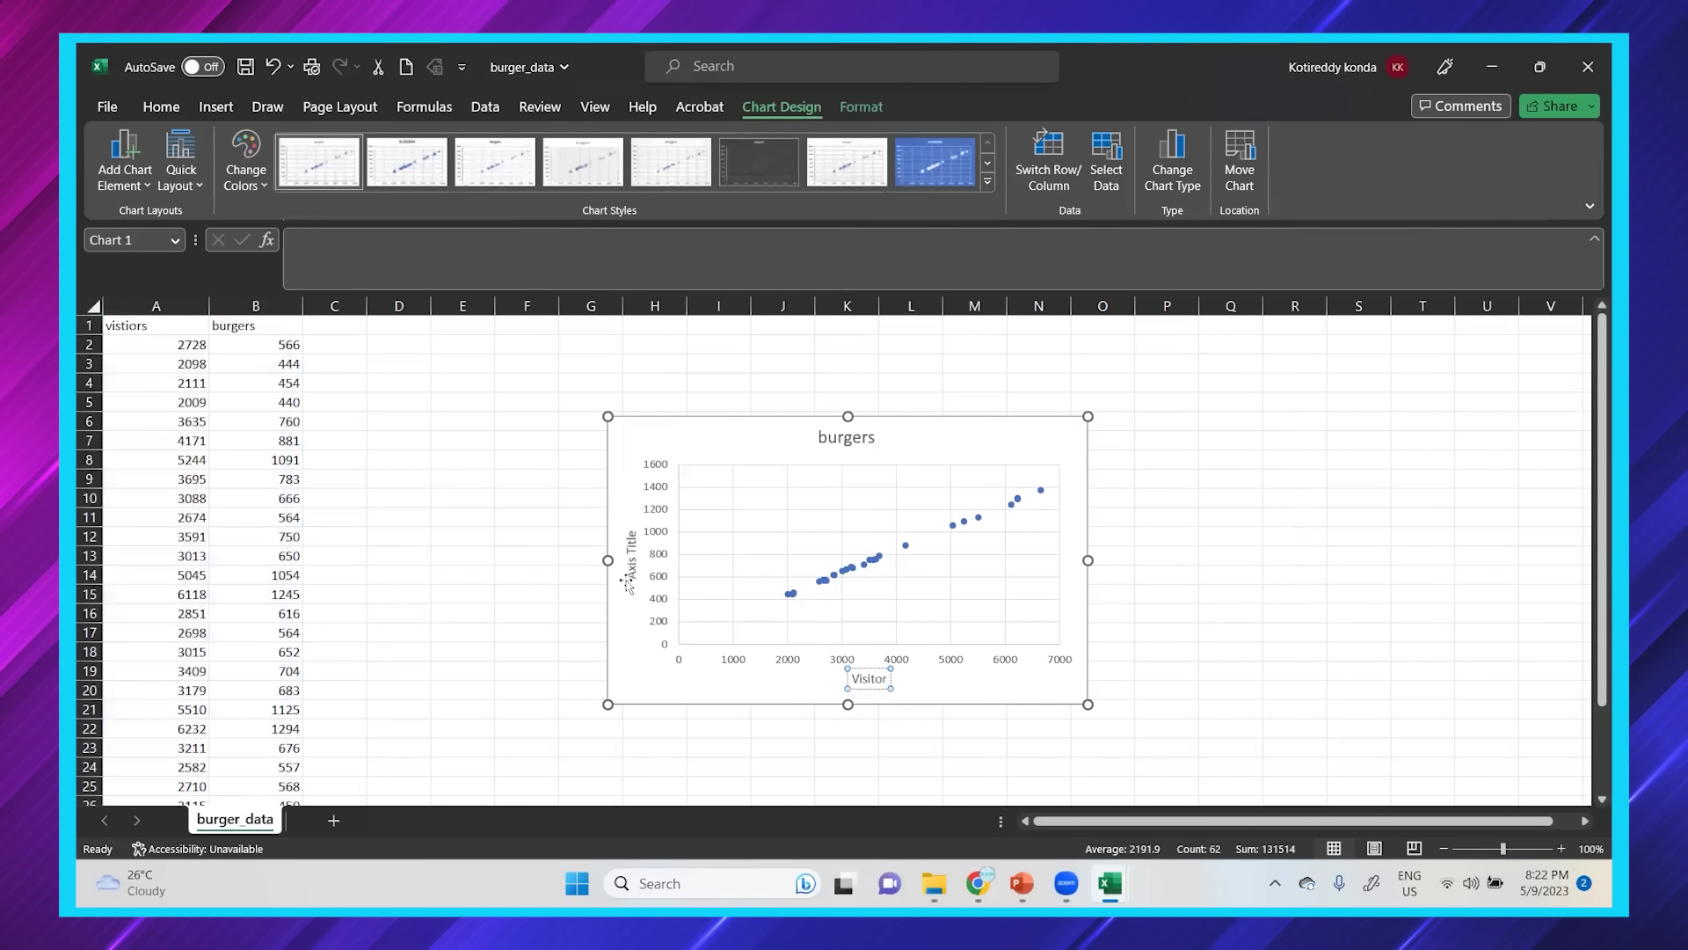
left_click(629, 532)
type("Burgers")
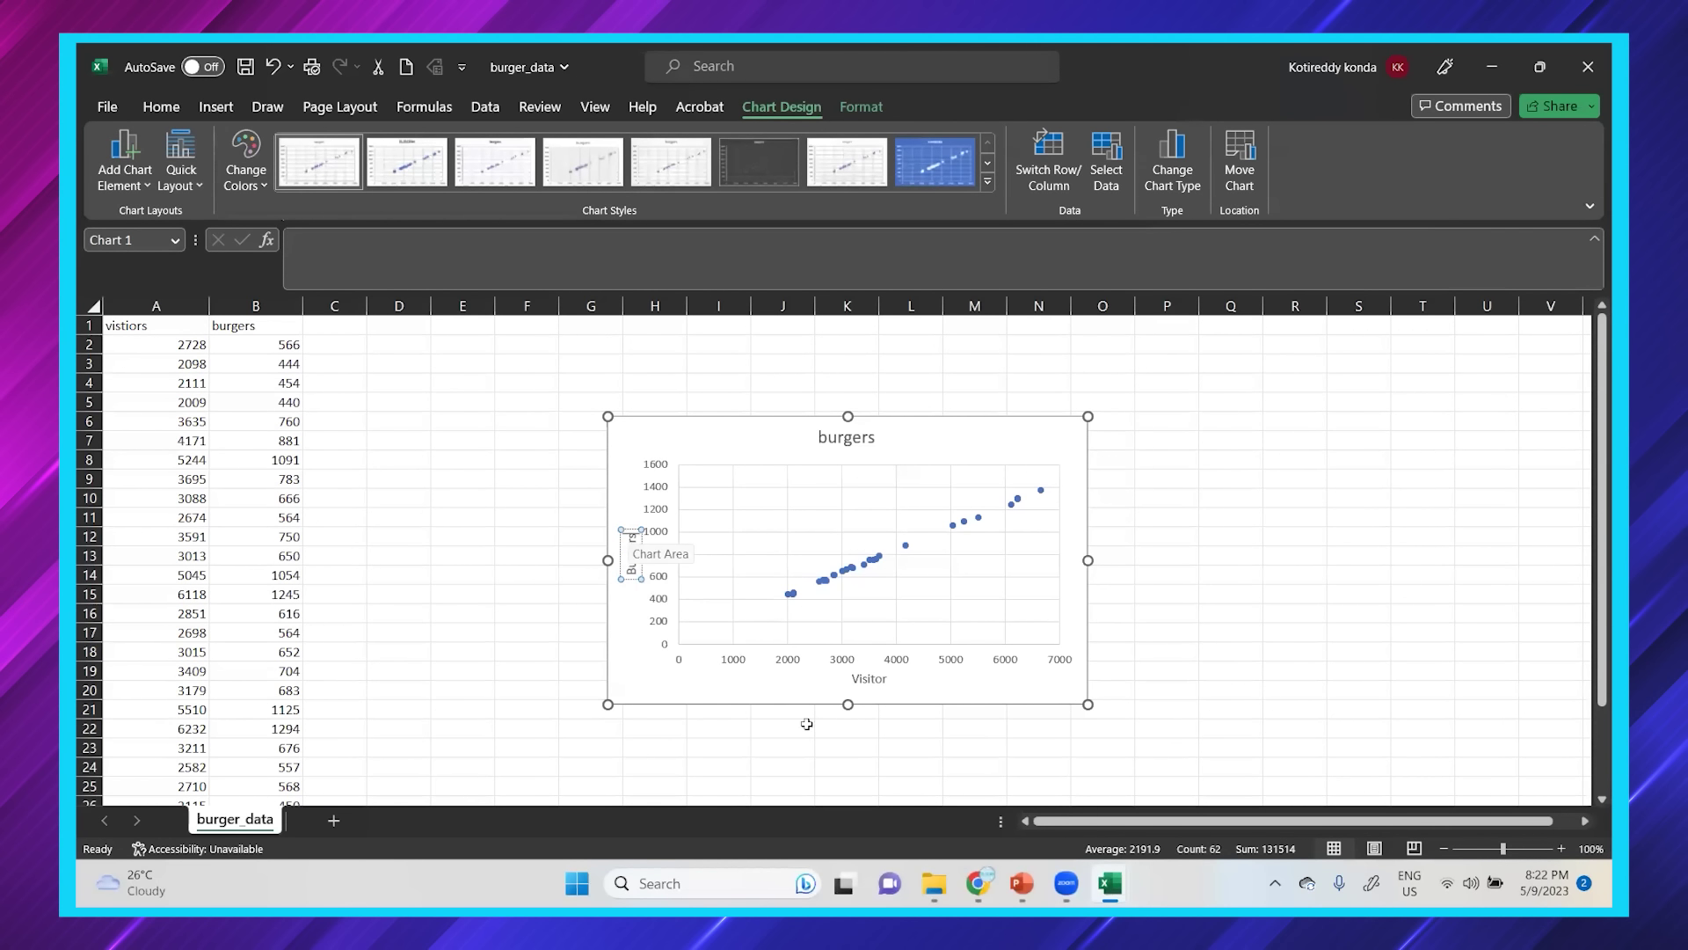
left_click(1201, 693)
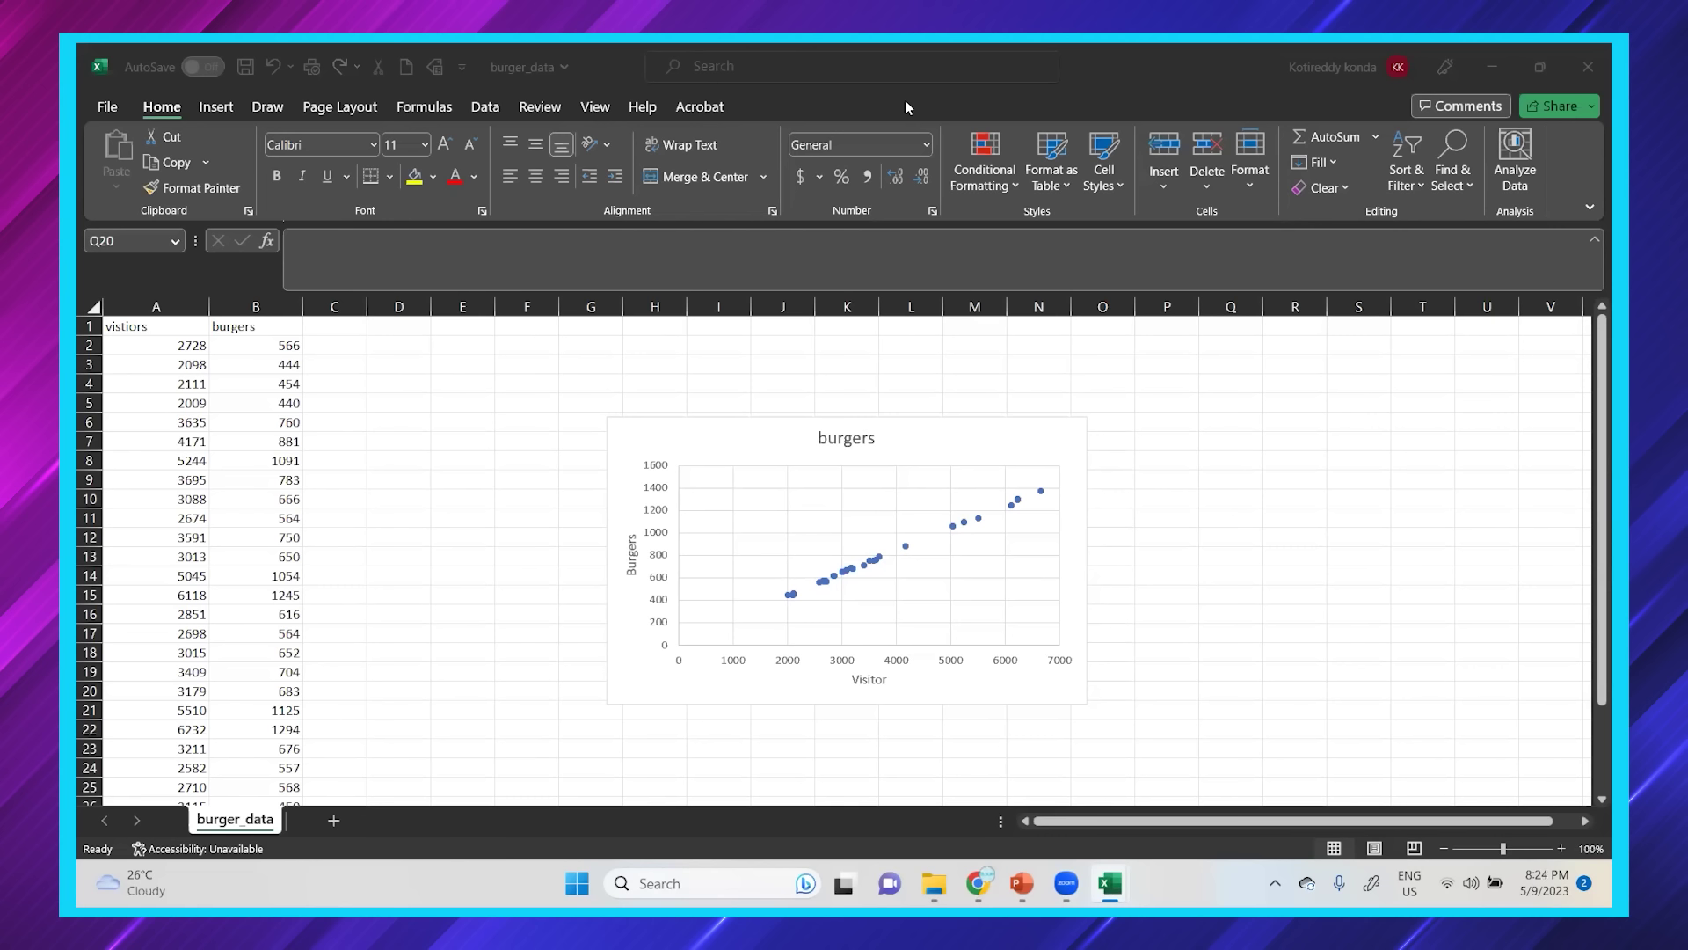
Enter 5000 in cell R11 and replace it with 50000
left_click(1268, 517)
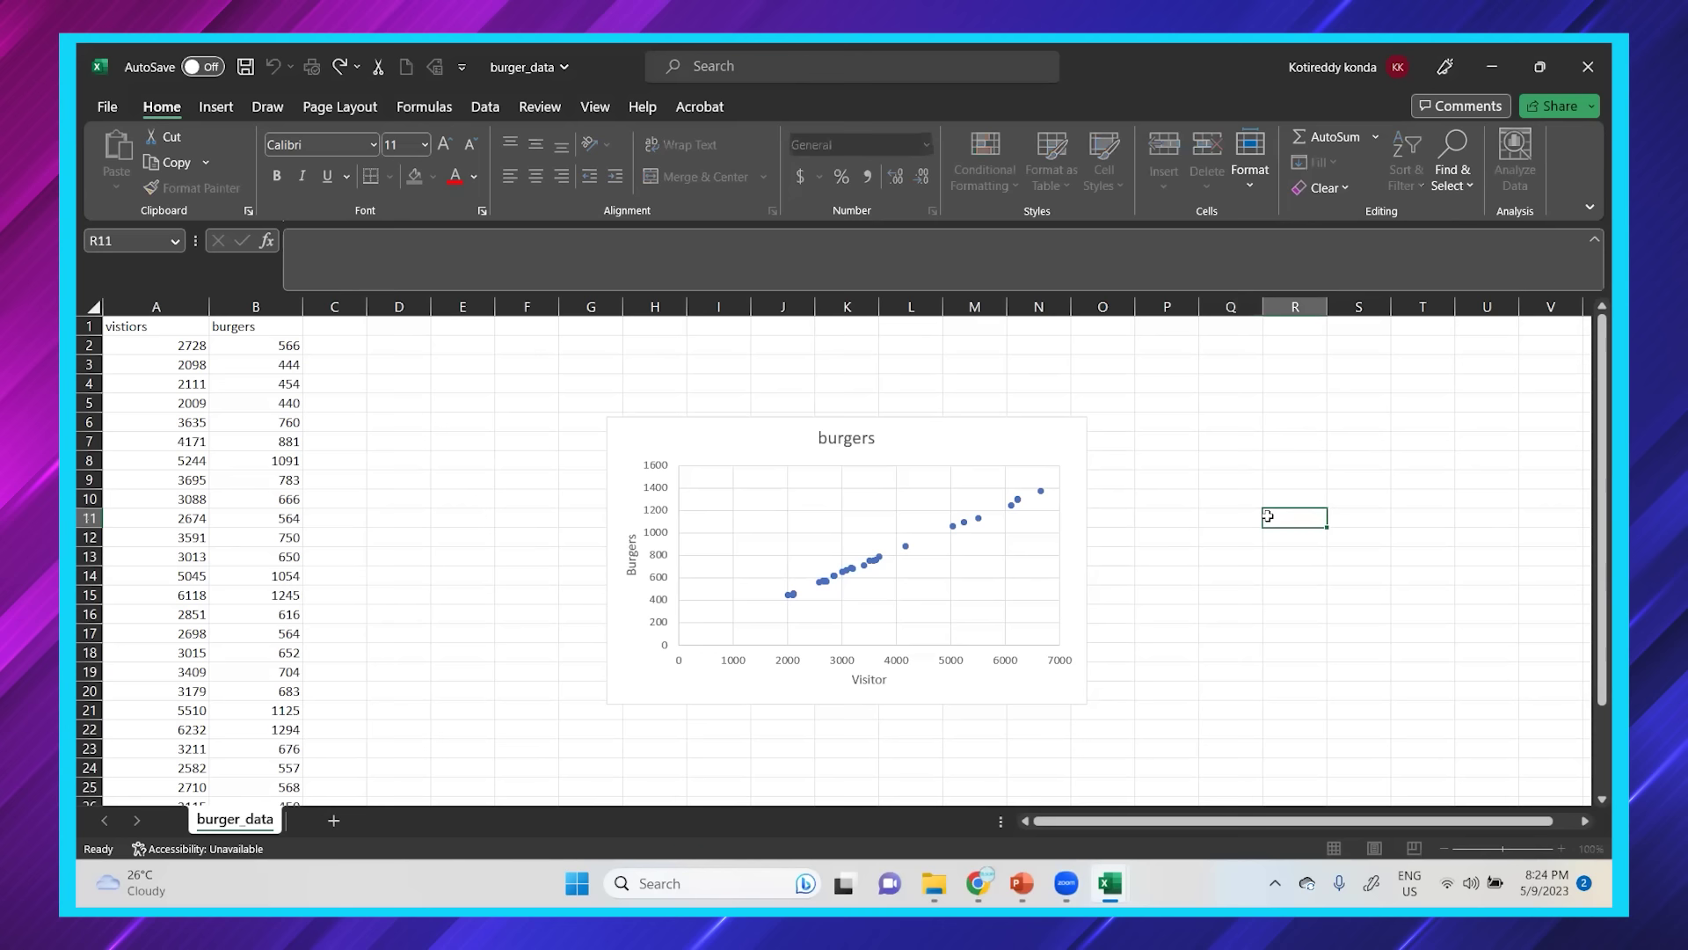
type("5000")
key("Return")
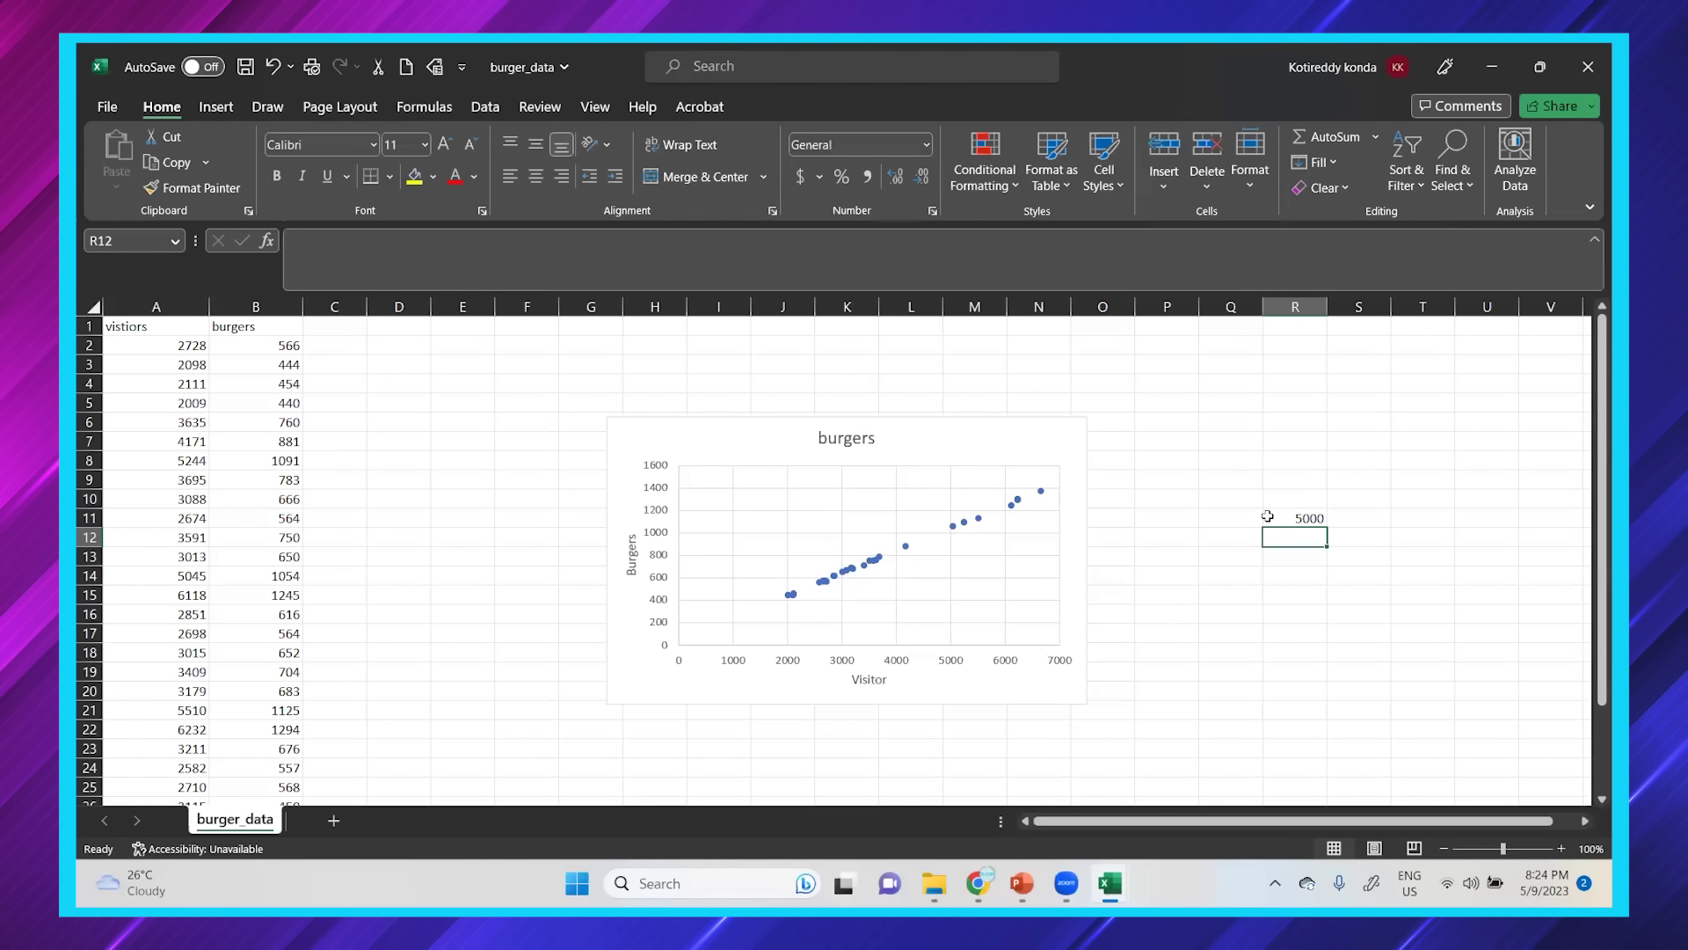
left_click(1275, 518)
type("50000")
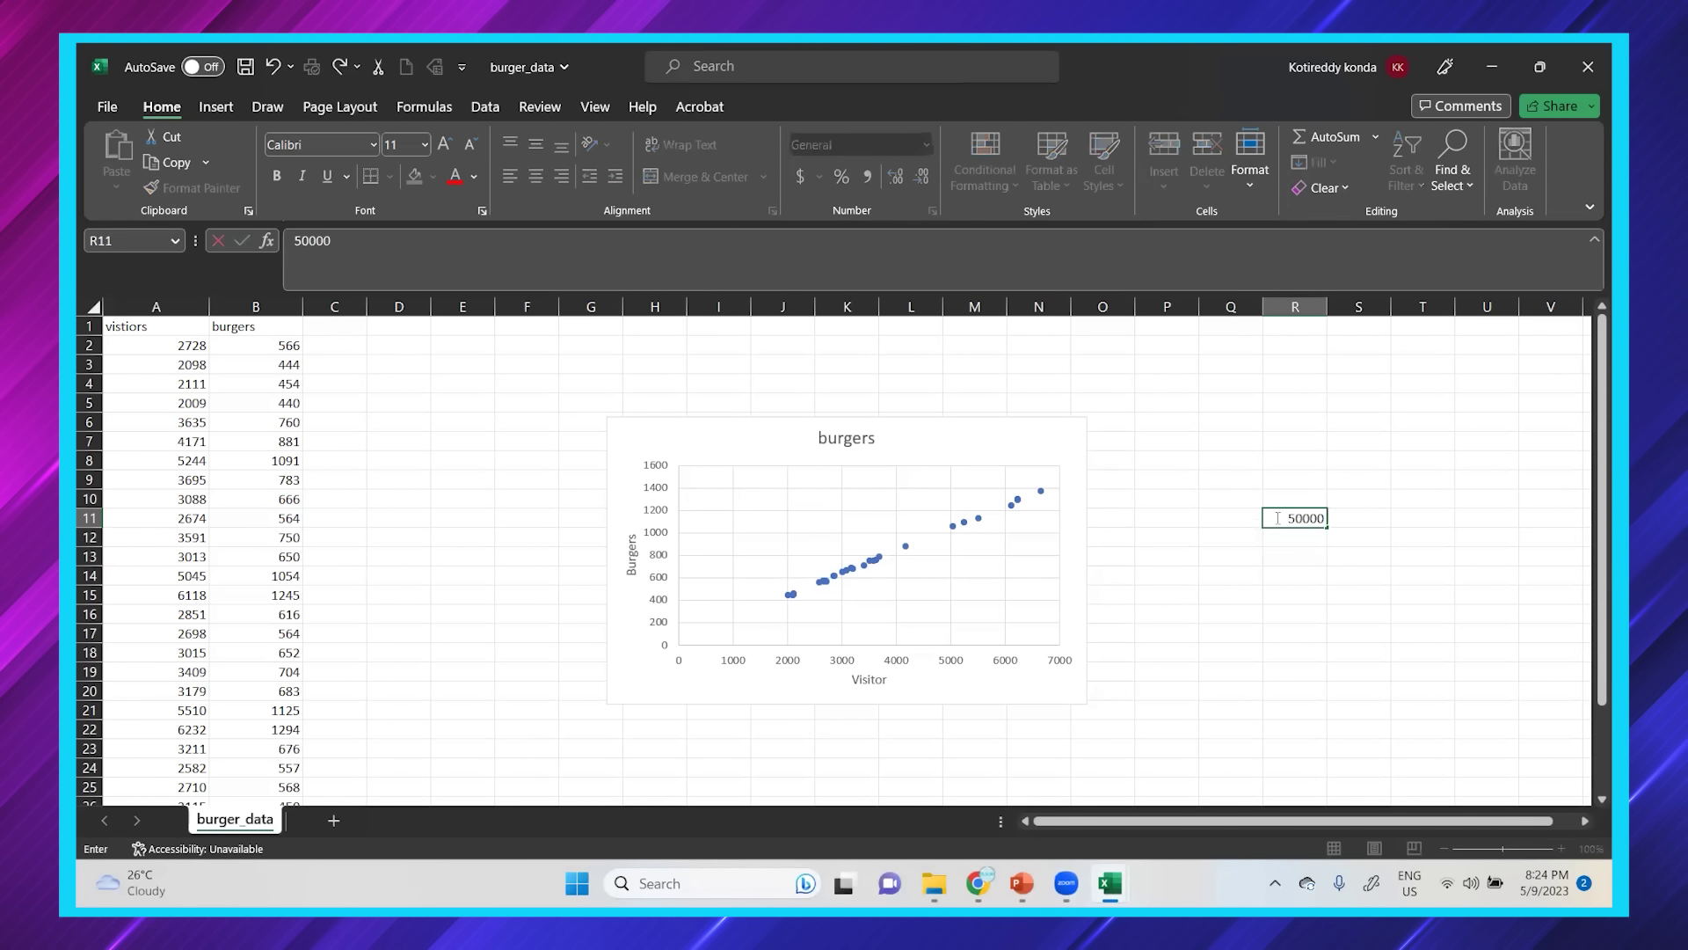
key("Return")
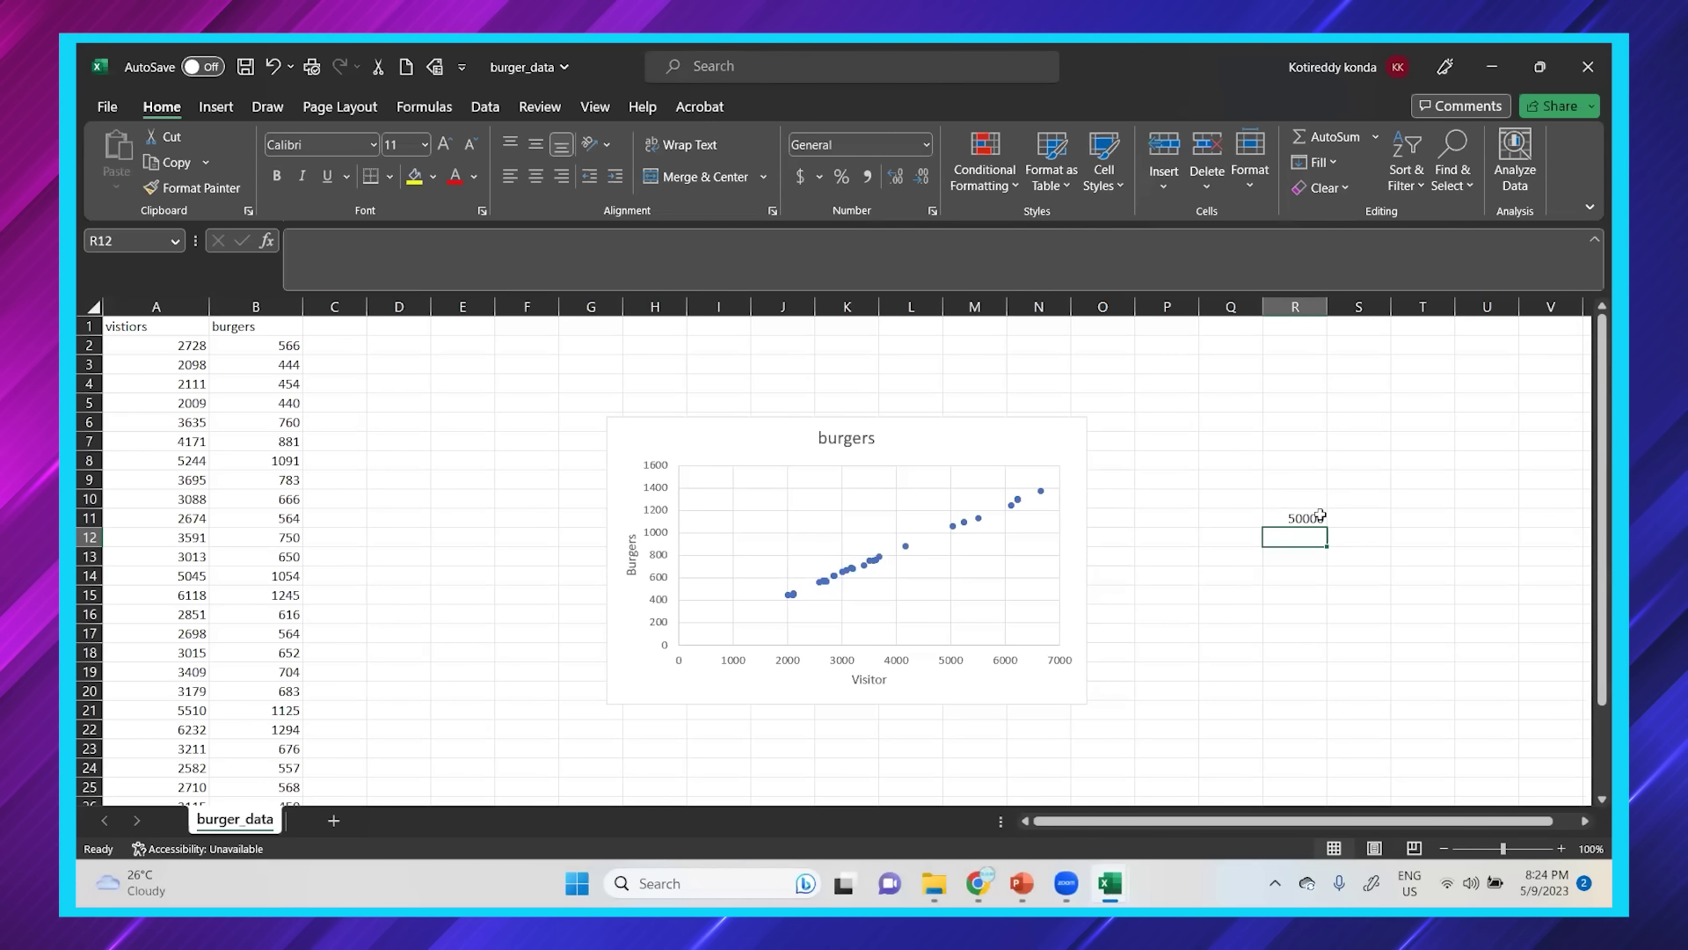
Delete the burgers scatter chart from the sheet
left_click(967, 507)
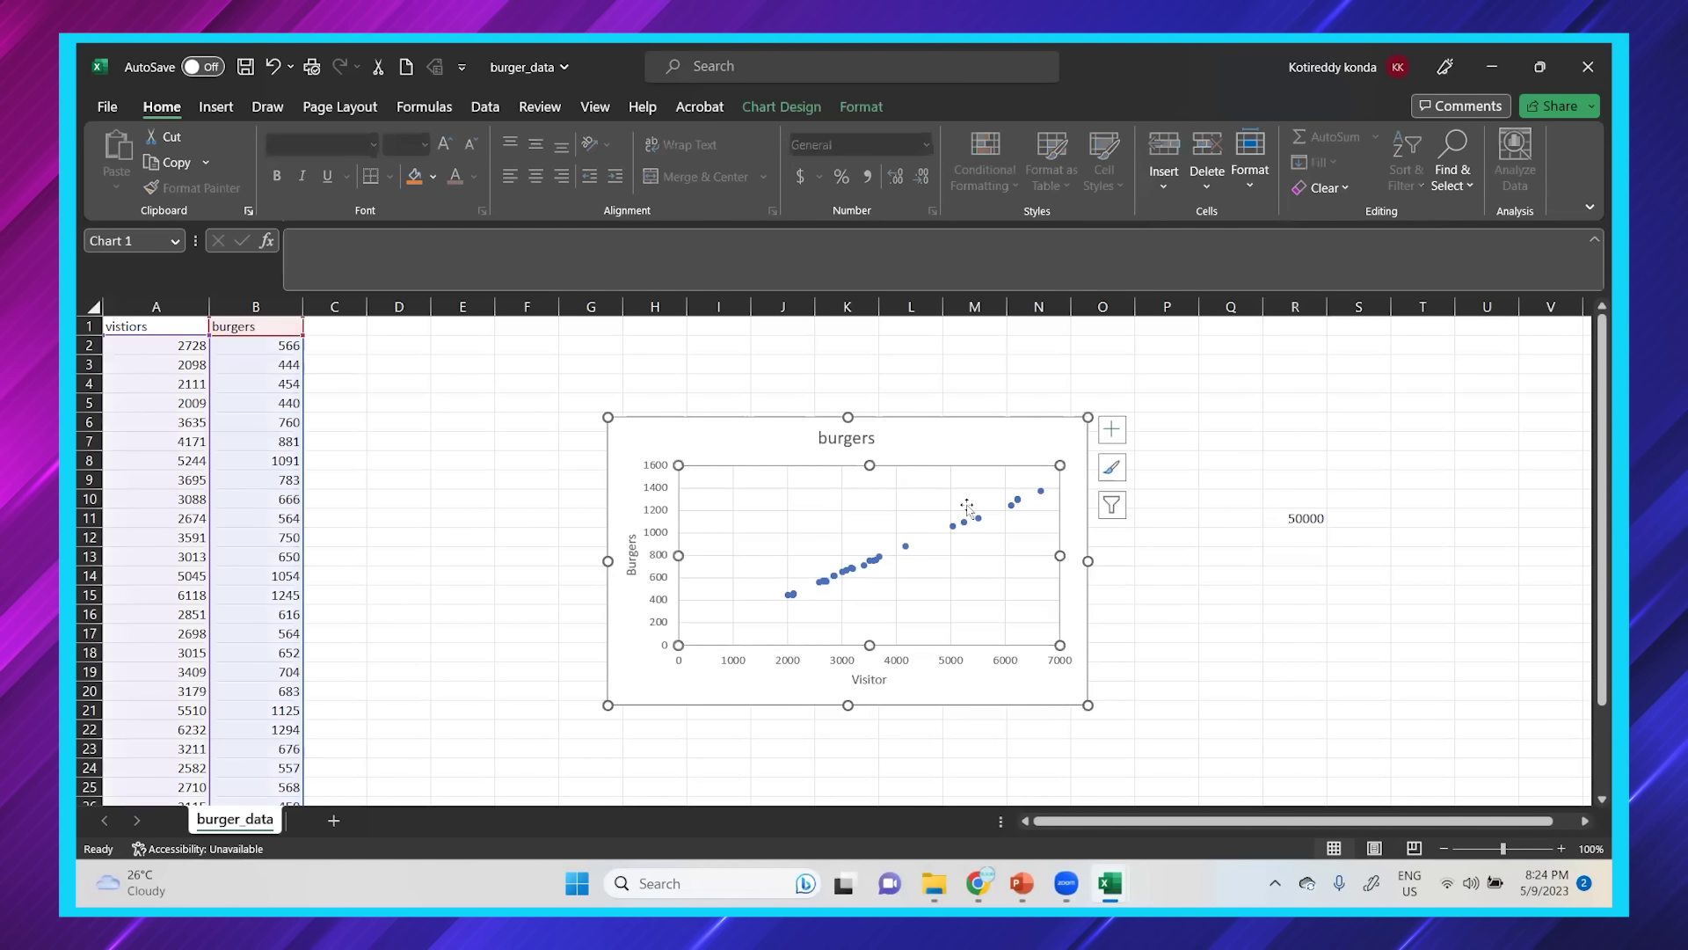
left_click(885, 419)
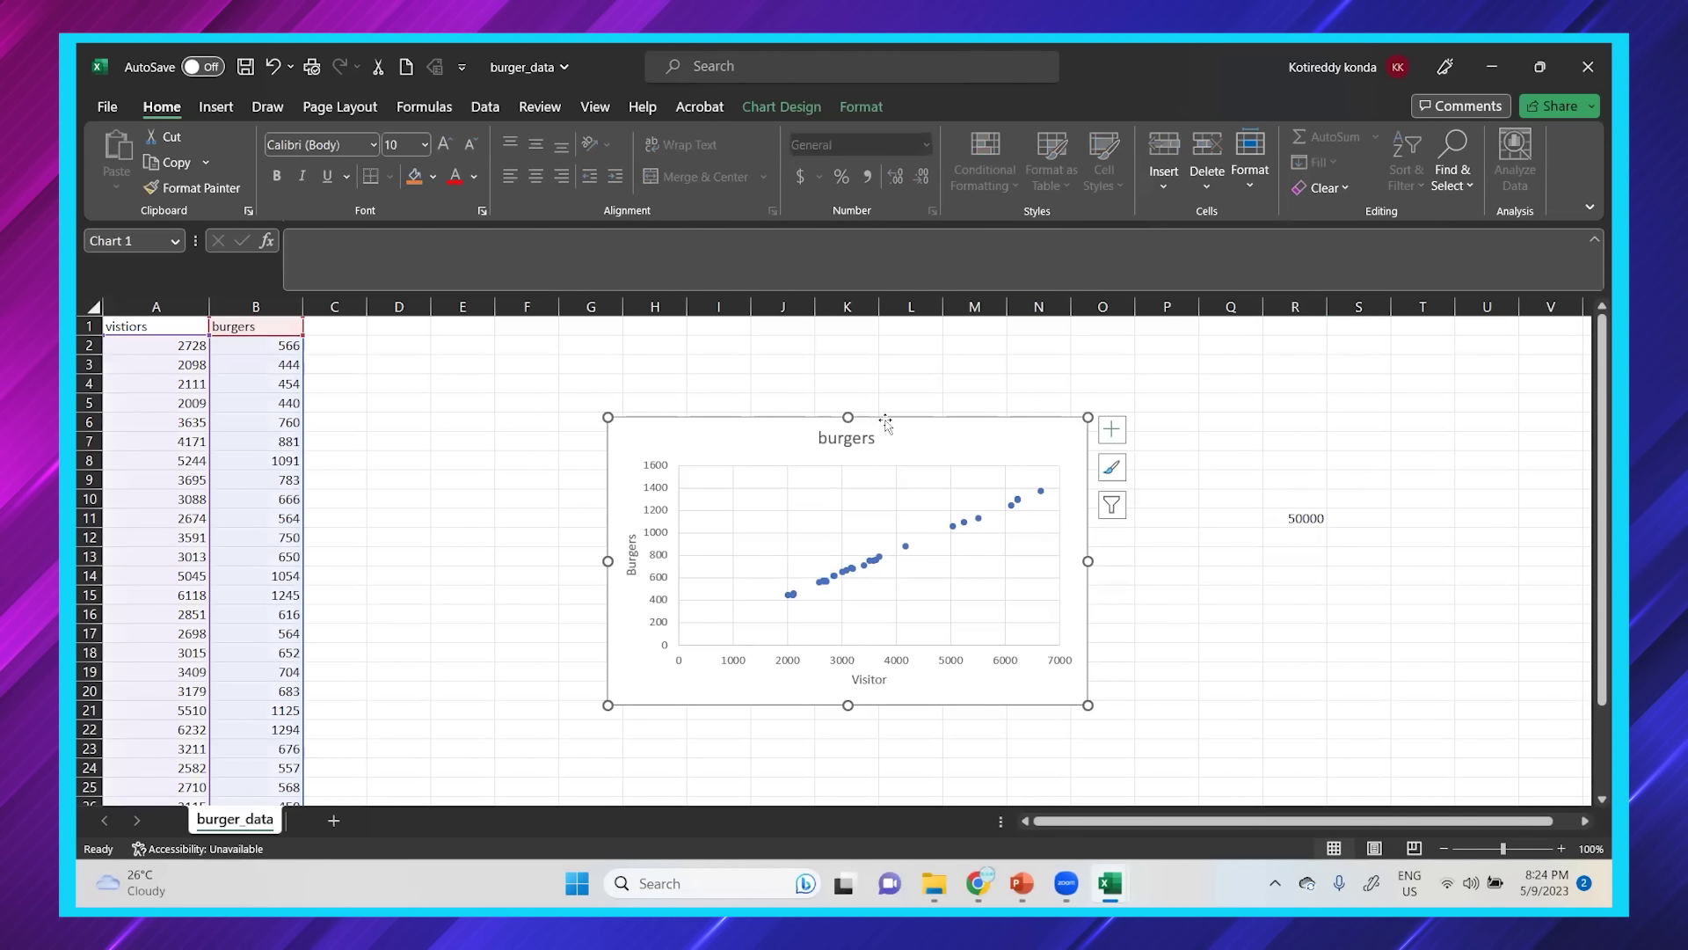
key("Delete")
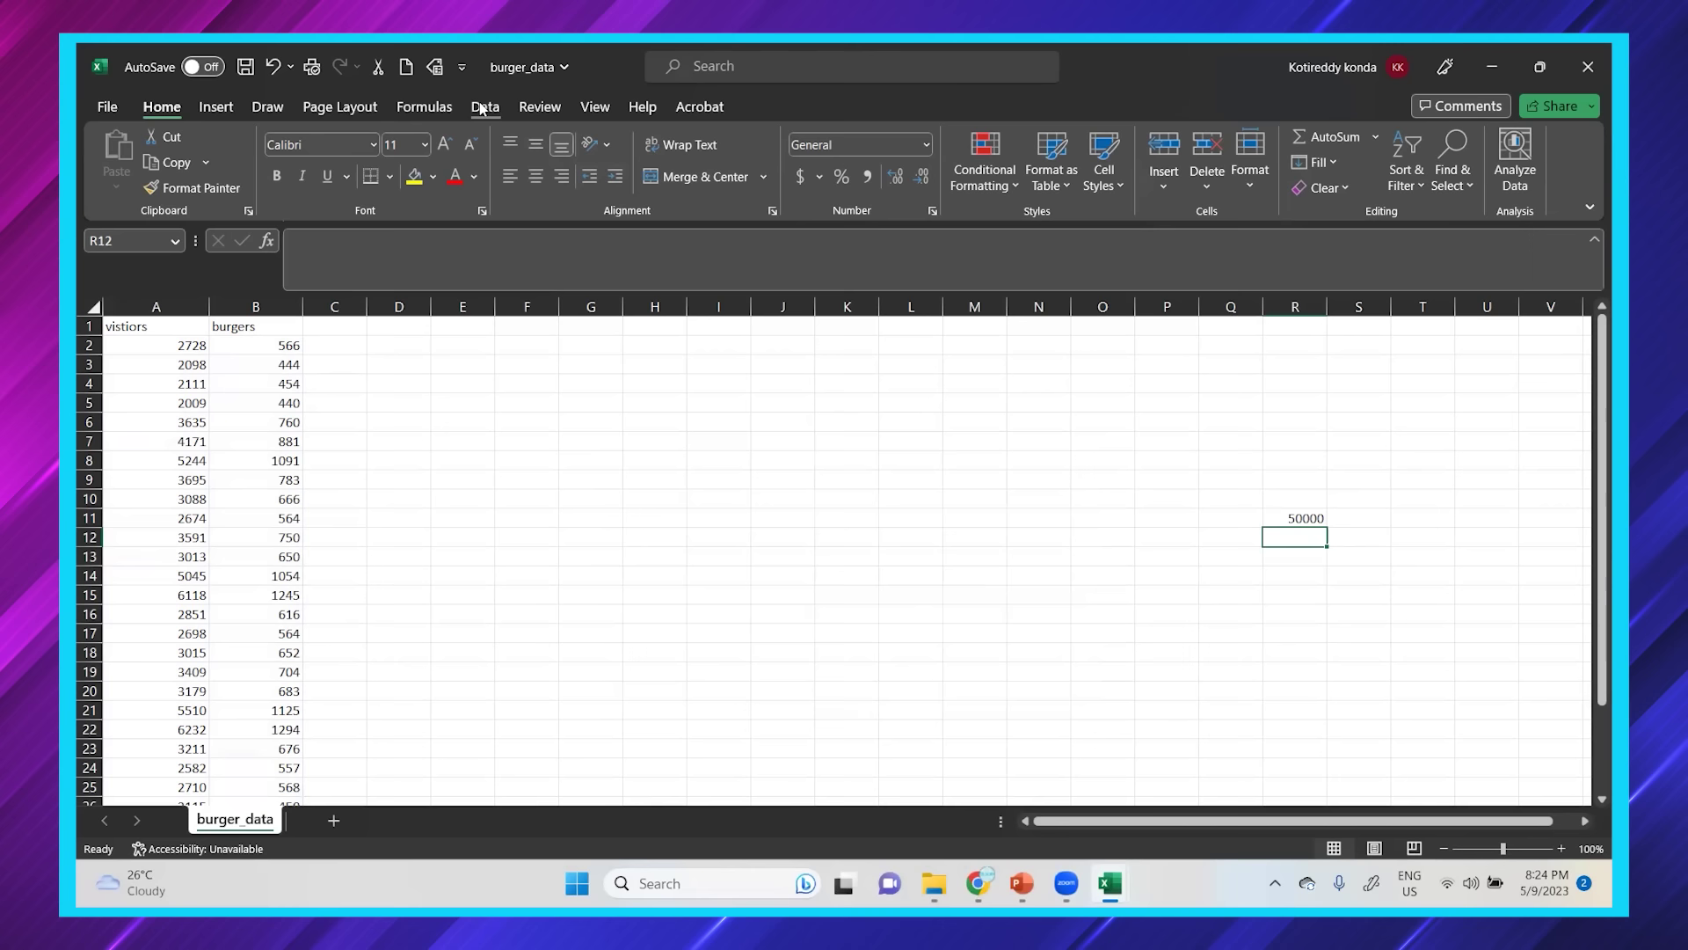
Run a Regression data analysis with Y range $B$1:$B$31, X range $A$1:$A$31 and Labels enabled, outputting to a new worksheet
left_click(481, 109)
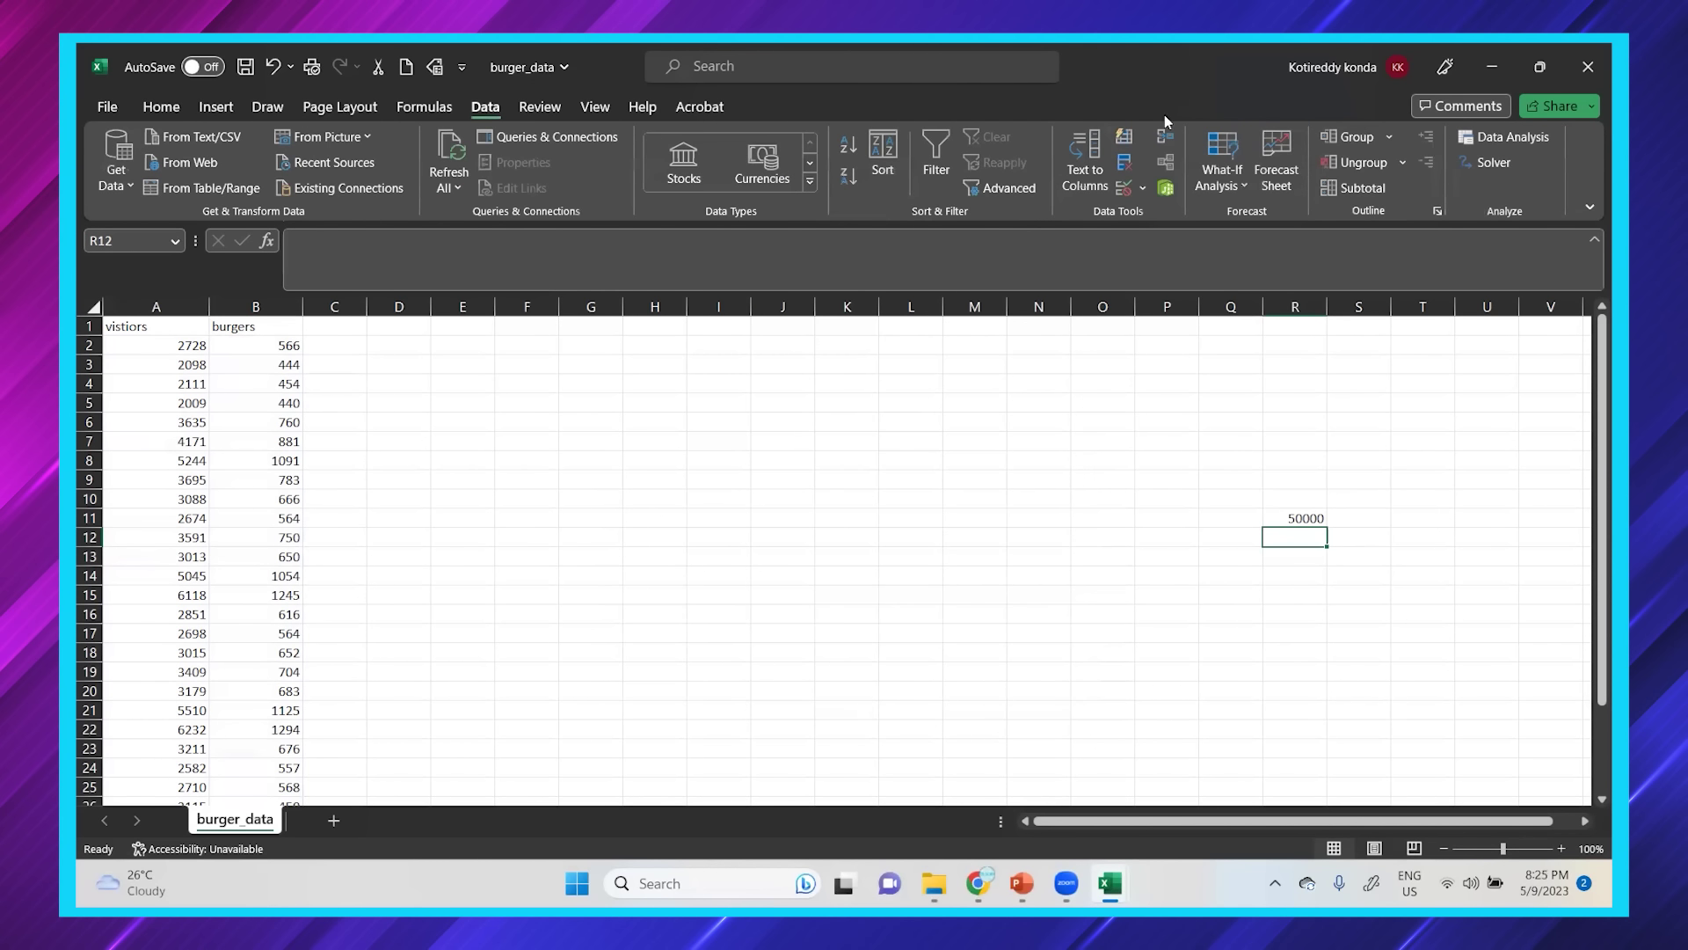
left_click(1492, 150)
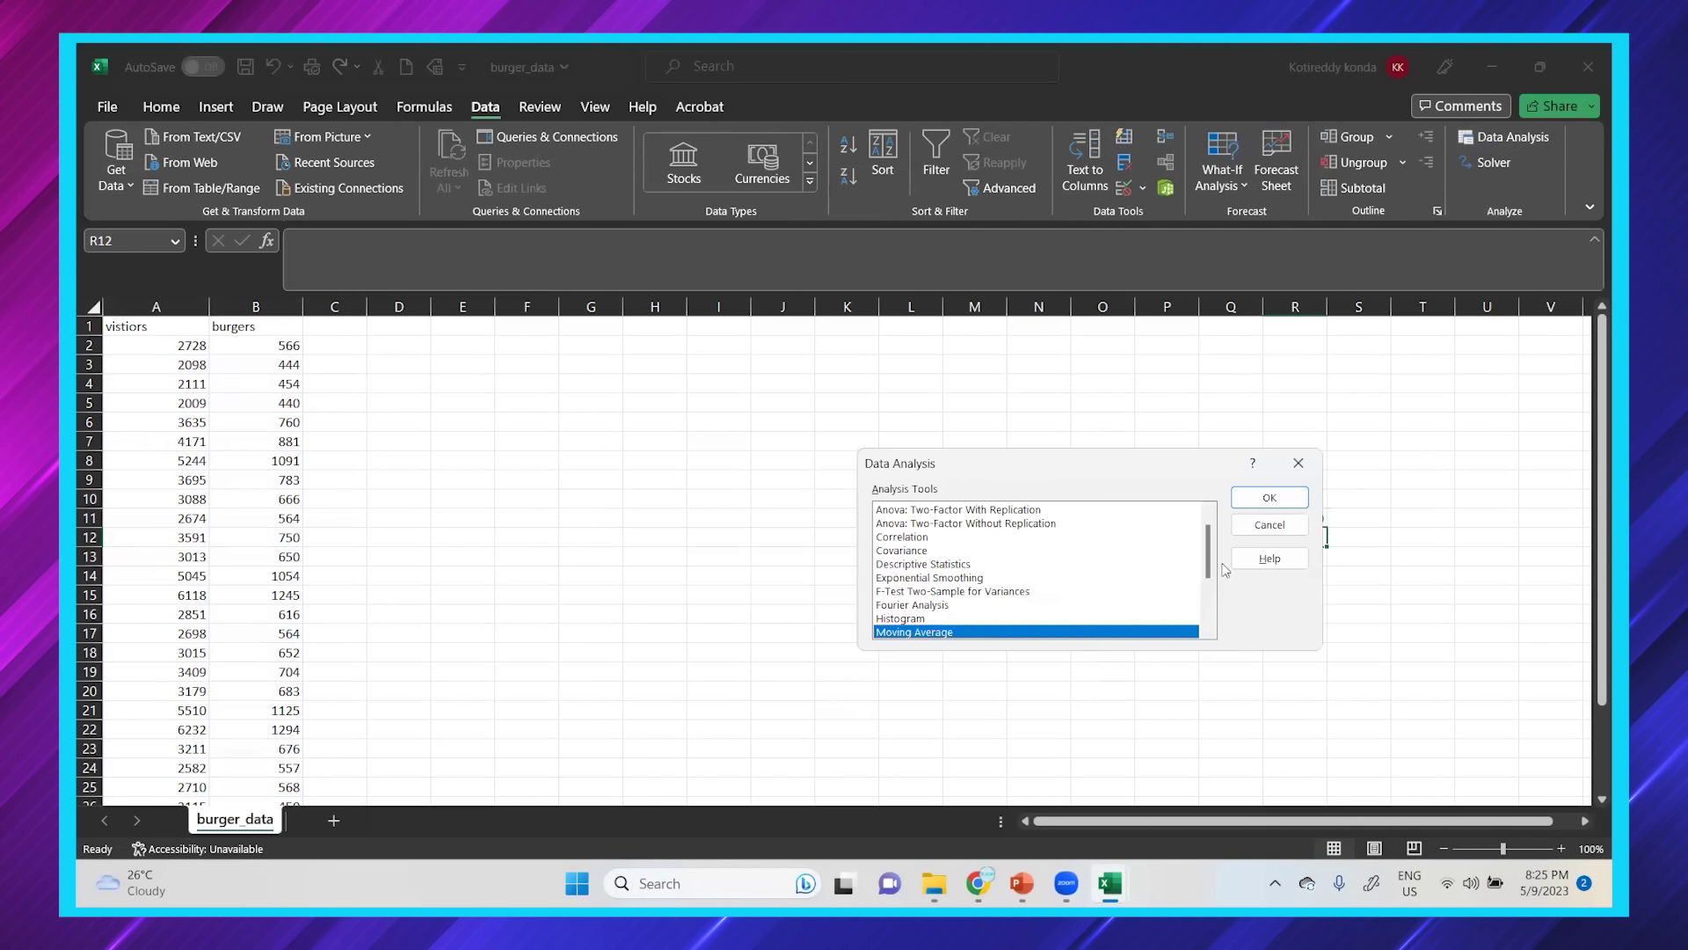
scroll(1207, 572, "down", 1)
scroll(1207, 573, "down", 1)
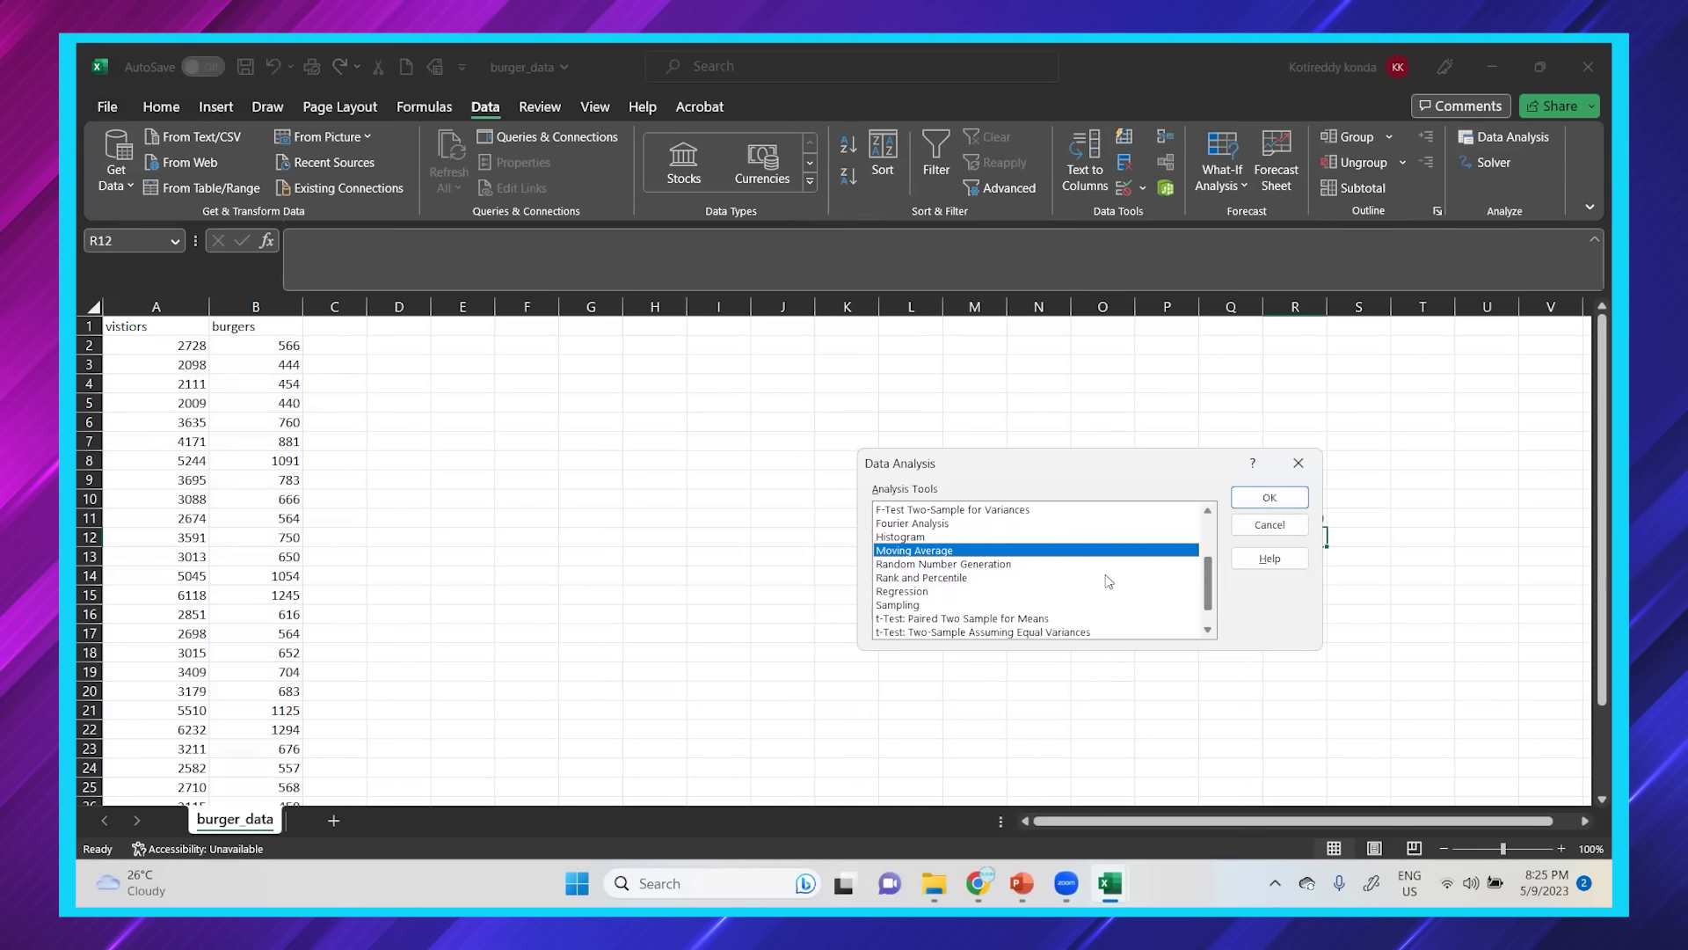
left_click(903, 594)
double_click(903, 592)
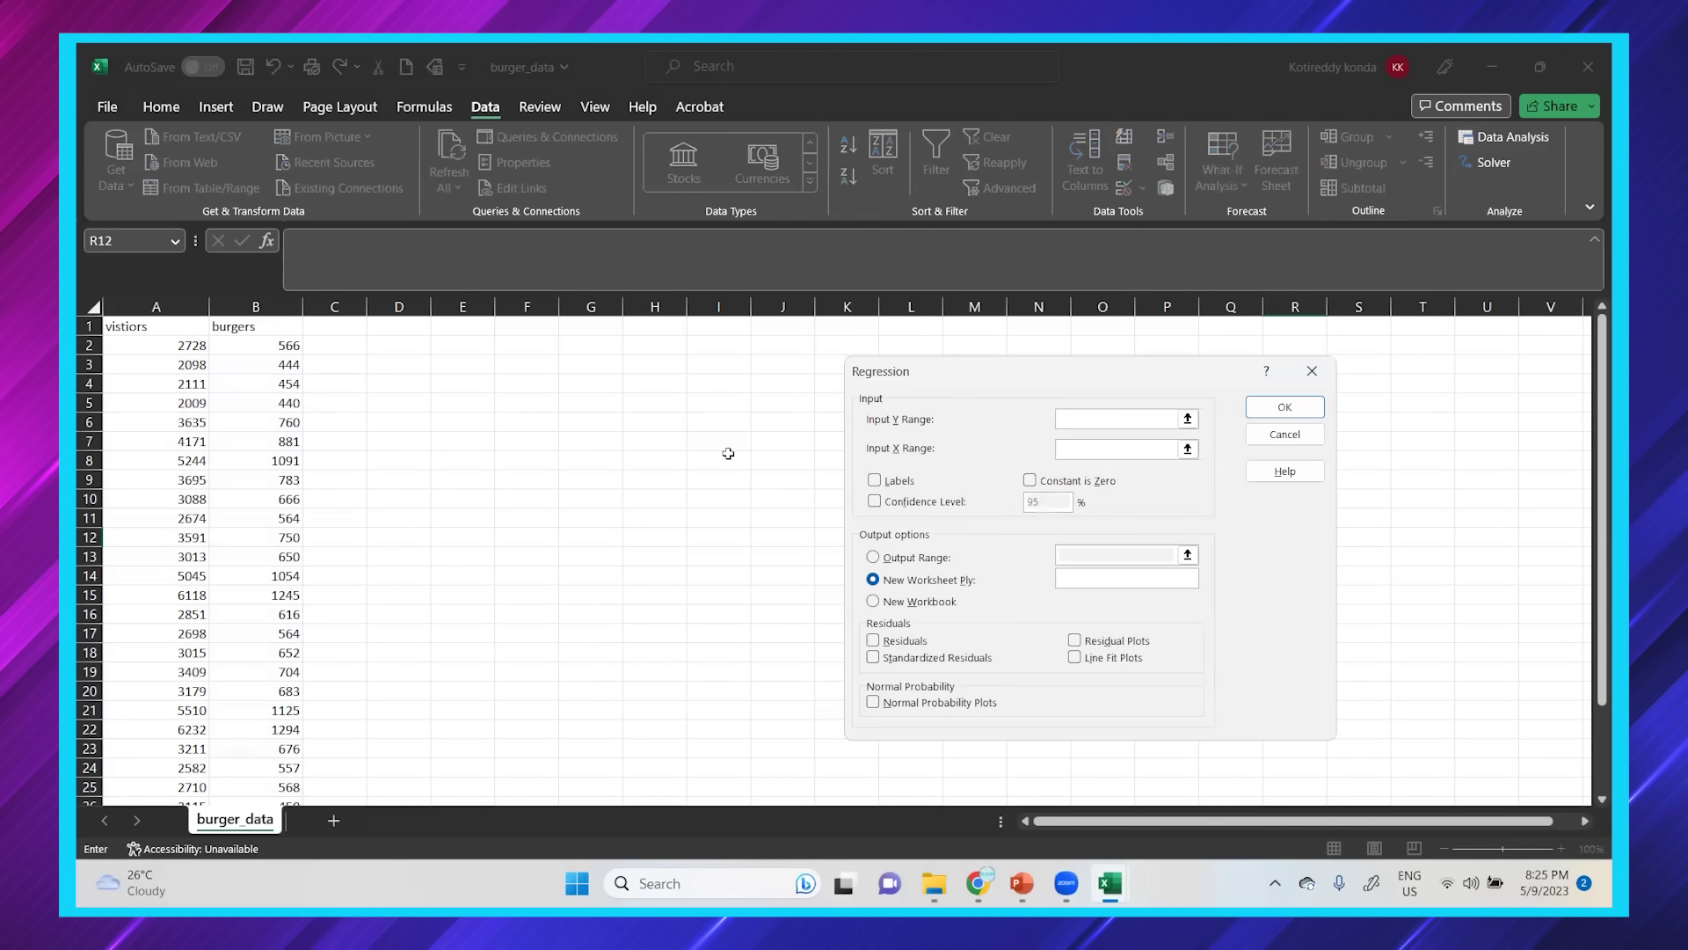
left_click(255, 346)
left_click_drag(236, 317, 255, 796)
left_click(1113, 450)
left_click_drag(261, 349, 179, 380)
left_click(875, 481)
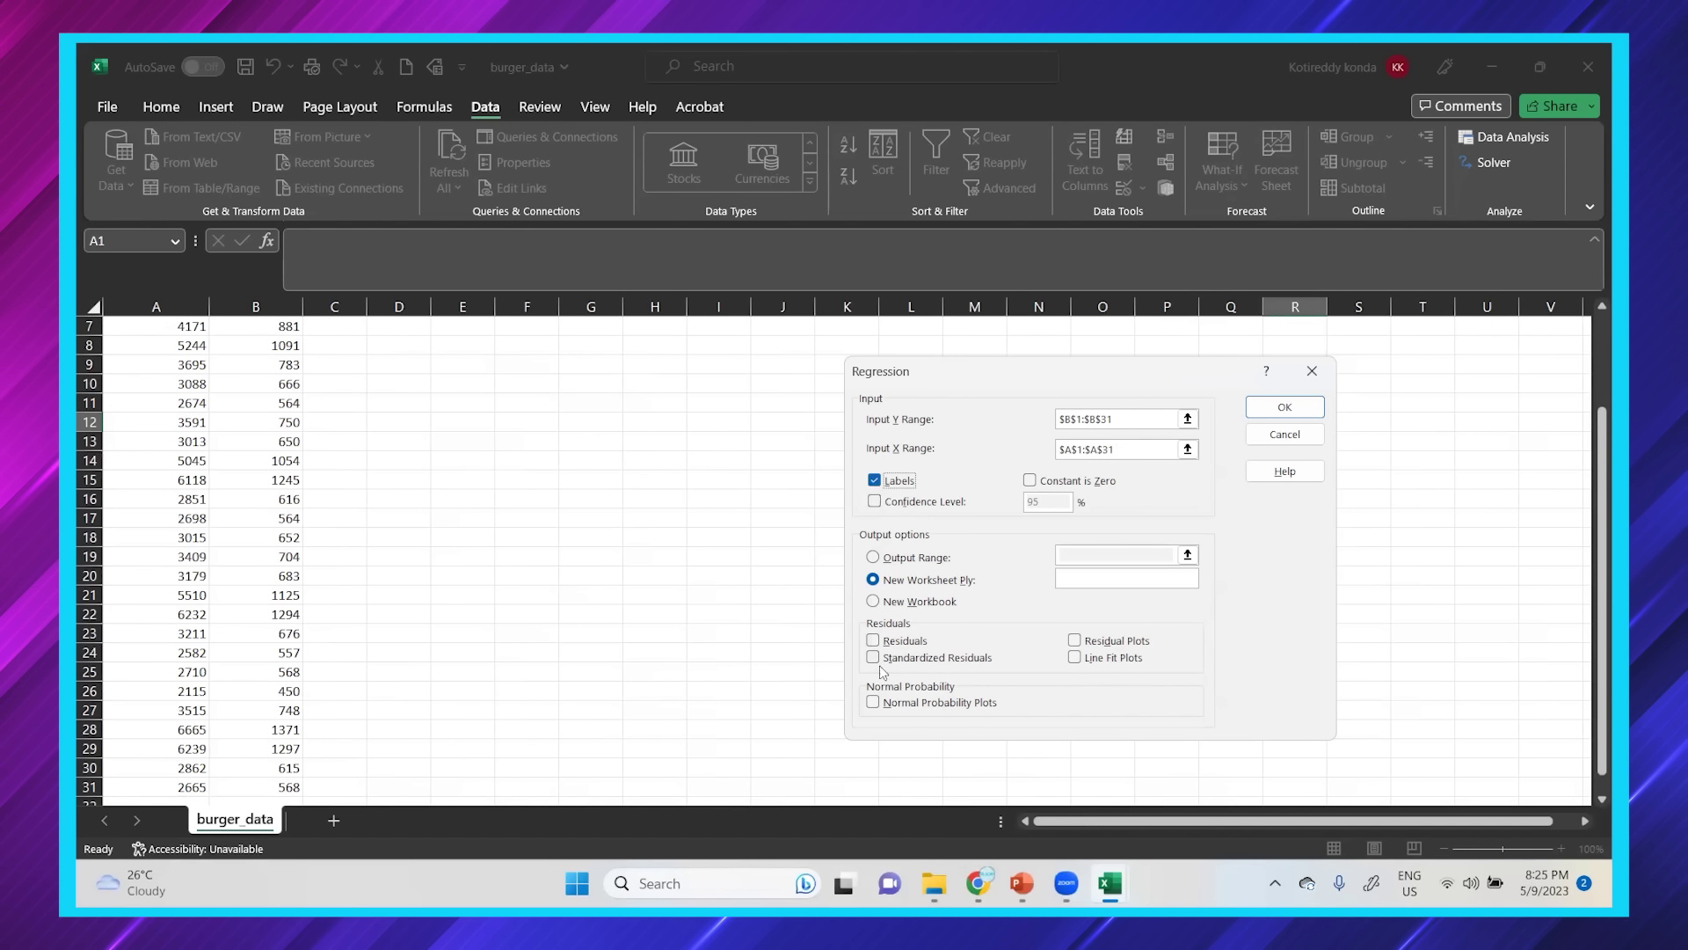
left_click(1283, 408)
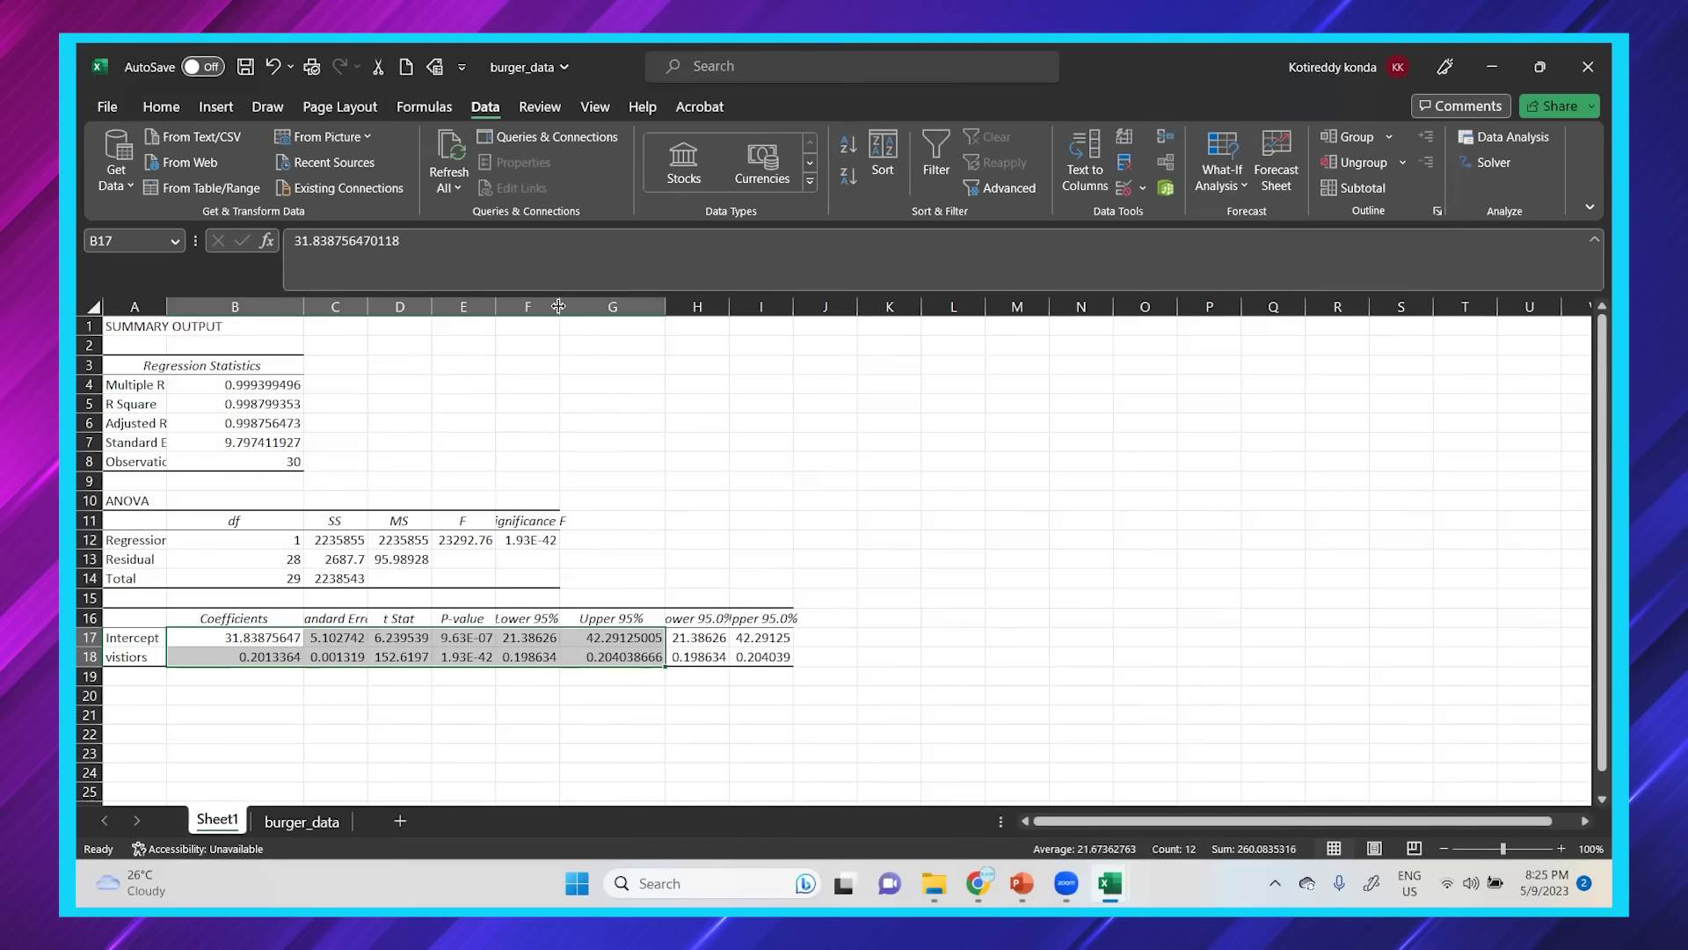
Copy the Intercept and vistiors coefficients, B17:B18 on Sheet1, to cells I10:I11 of the burger_data sheet
left_click_drag(231, 637, 681, 657)
left_click_drag(231, 638, 242, 668)
key("ctrl+c")
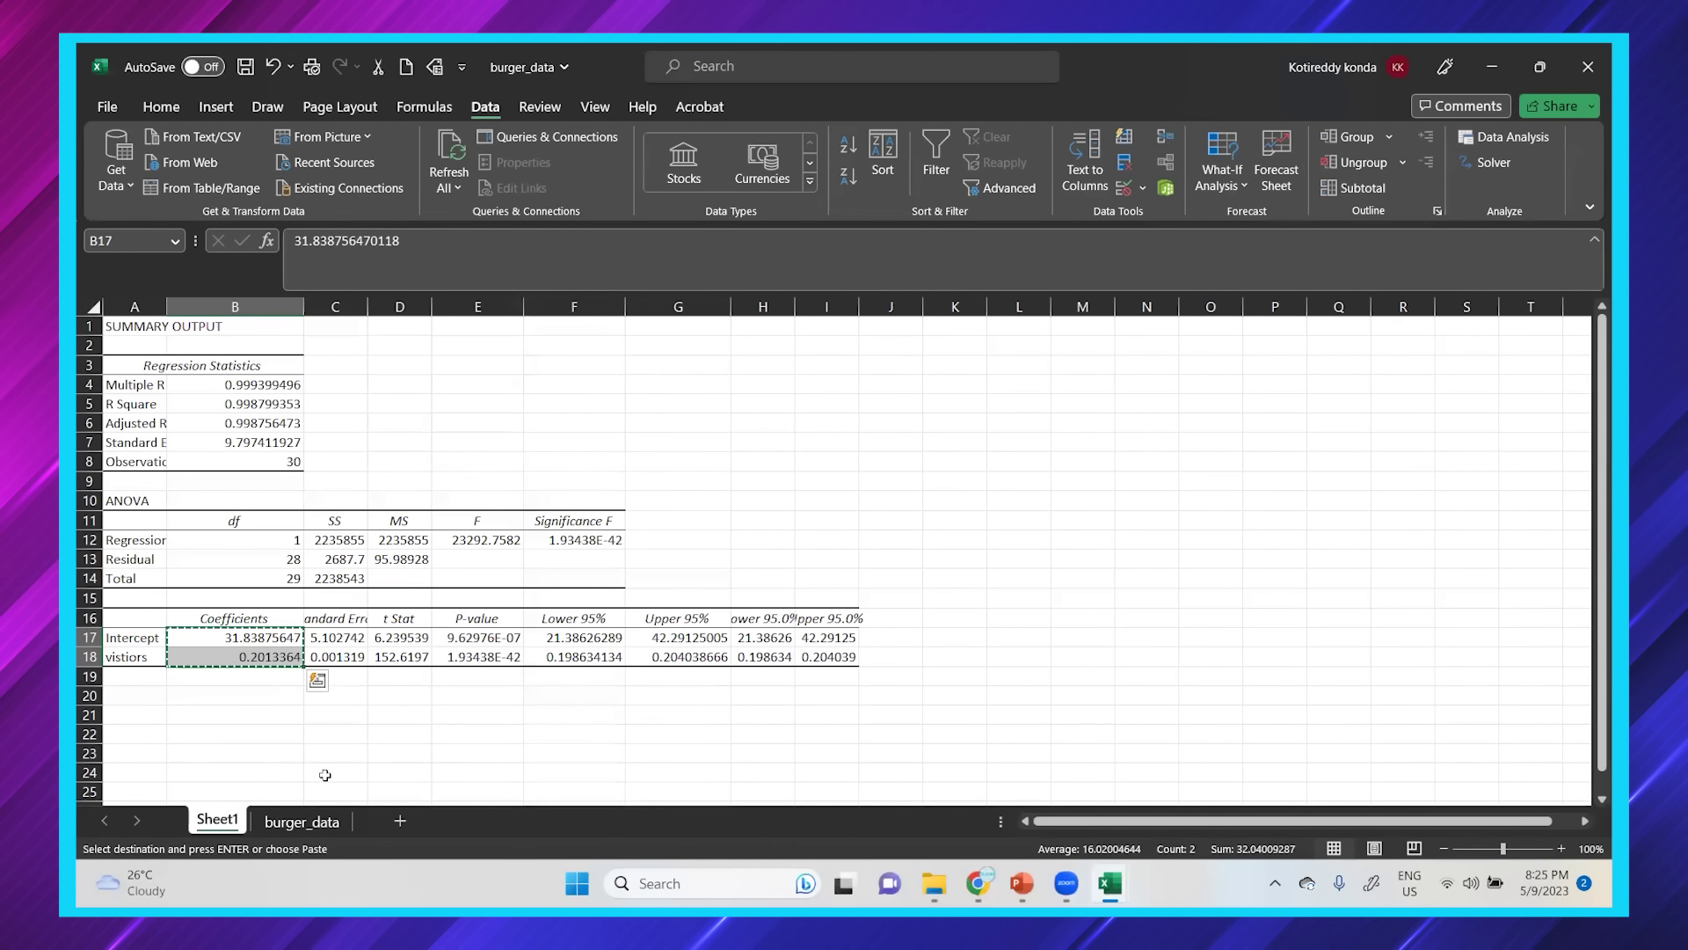
left_click(303, 821)
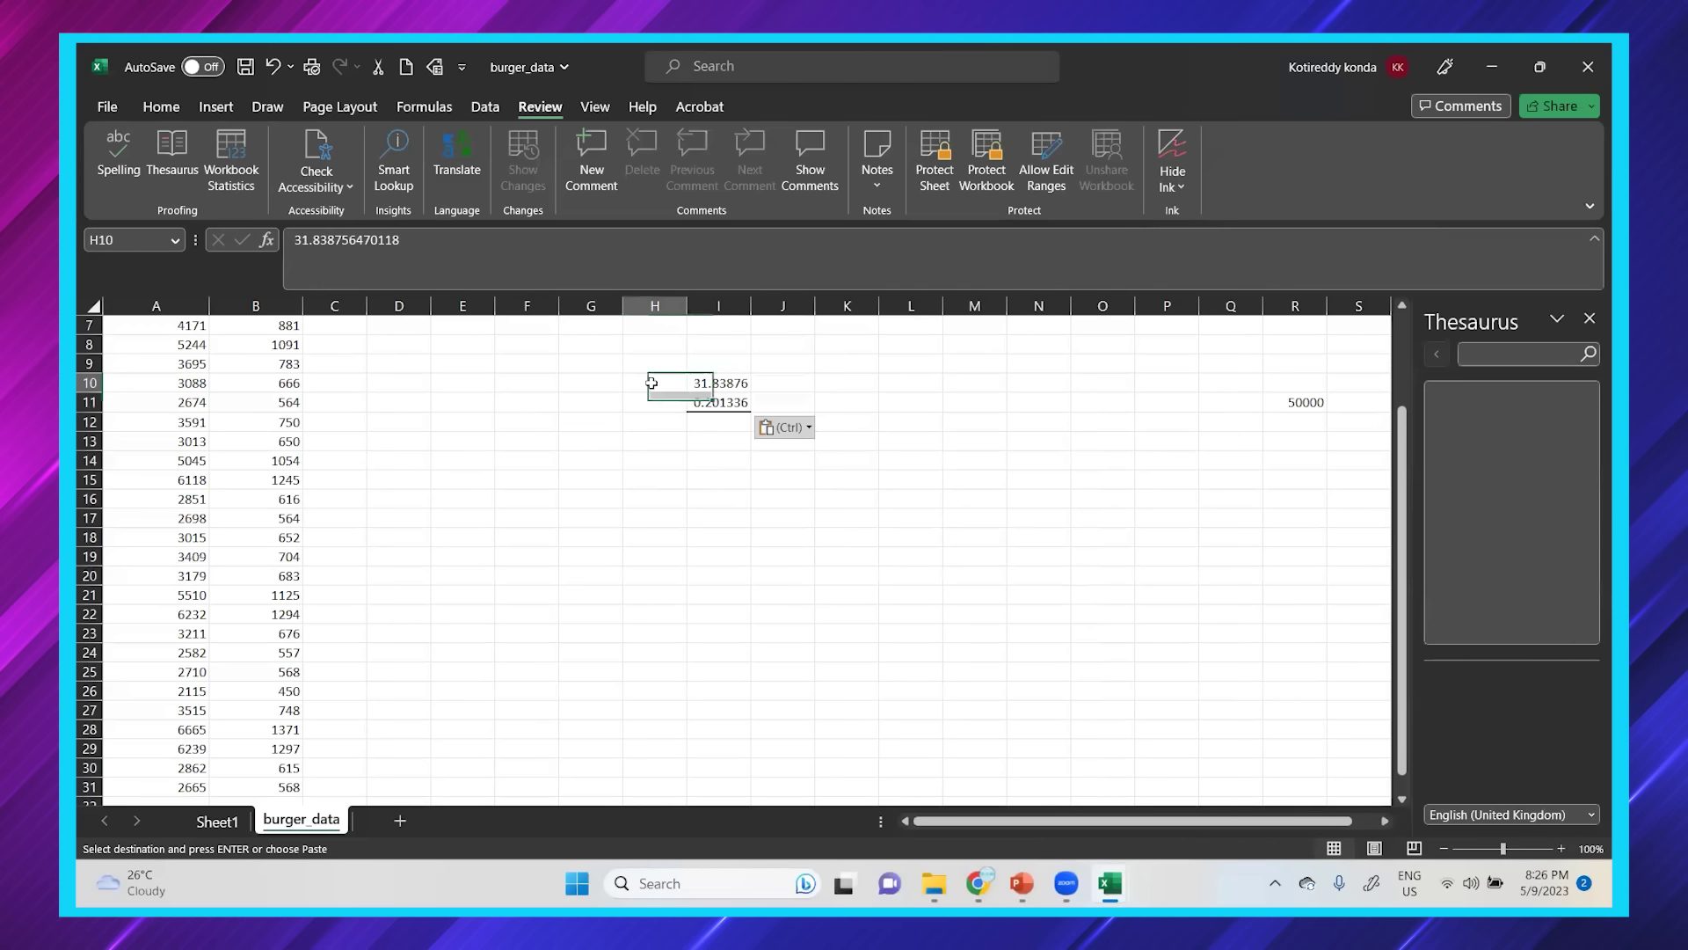
Label the copied coefficients Intercept in cell H10 and Visitor in cell H11
left_click(652, 383)
type("Intercept")
key("Return")
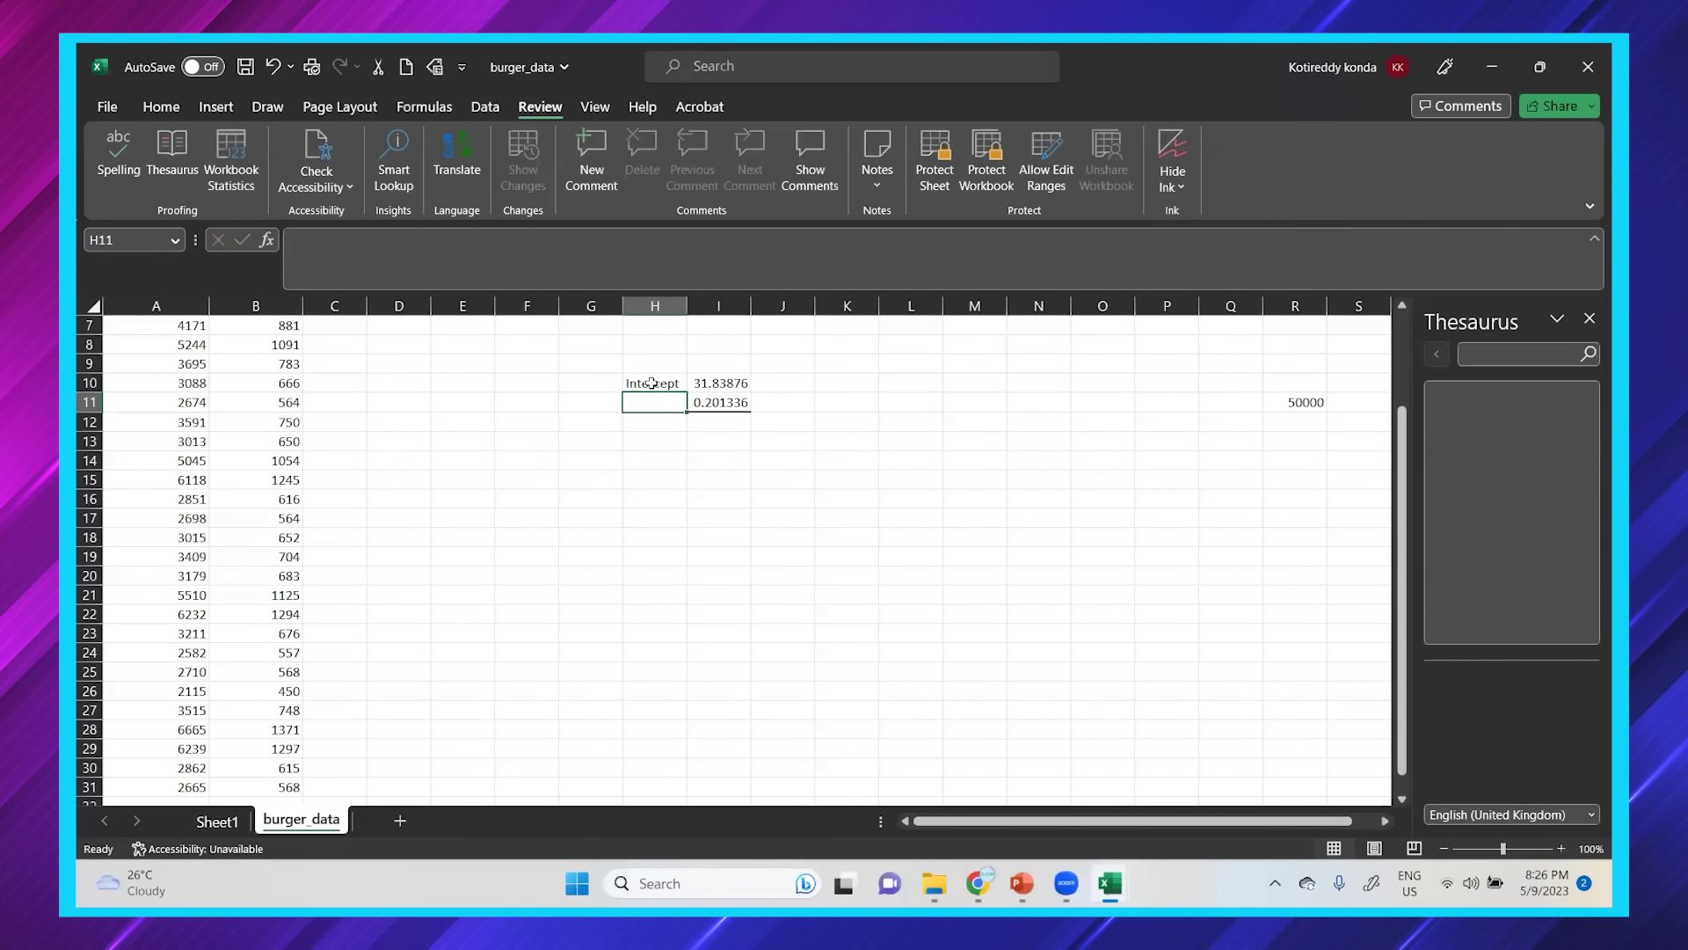
type("Visitor")
key("Return")
Enter 50000 visitors in H13 with the prediction formula =I10+H13*I11 in I13, and close the Thesaurus pane
key("Return")
type("50000")
key("Tab")
type("=")
left_click(699, 382)
type("+")
left_click(650, 439)
type("*")
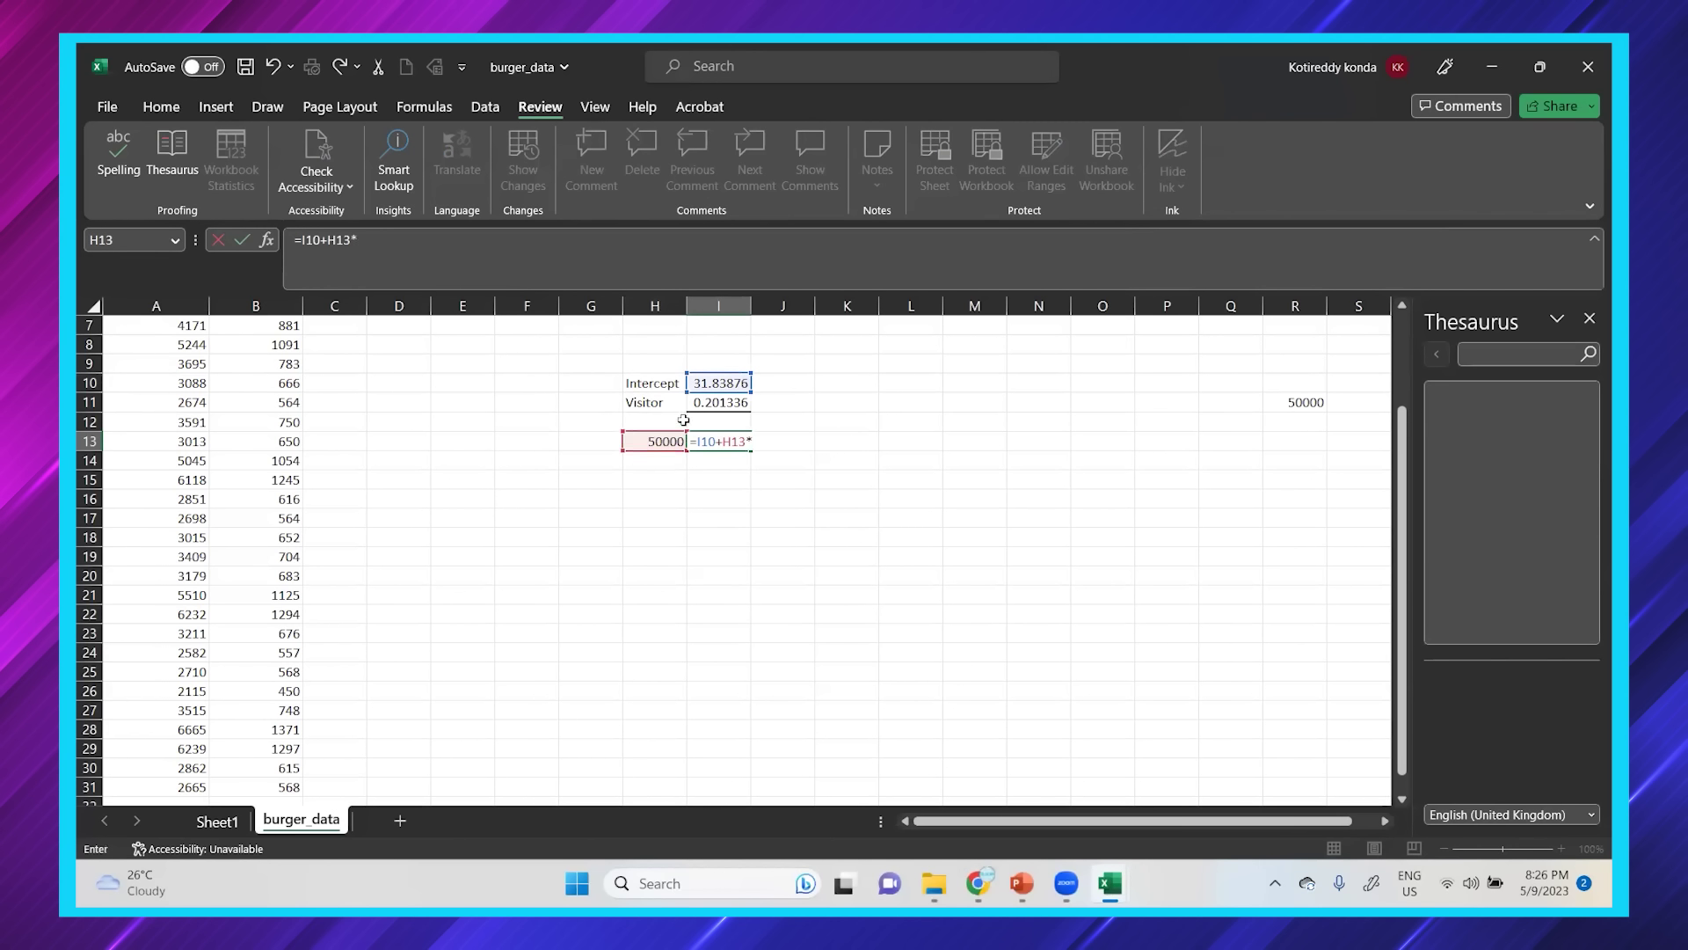
left_click(717, 401)
key("ctrl+Return")
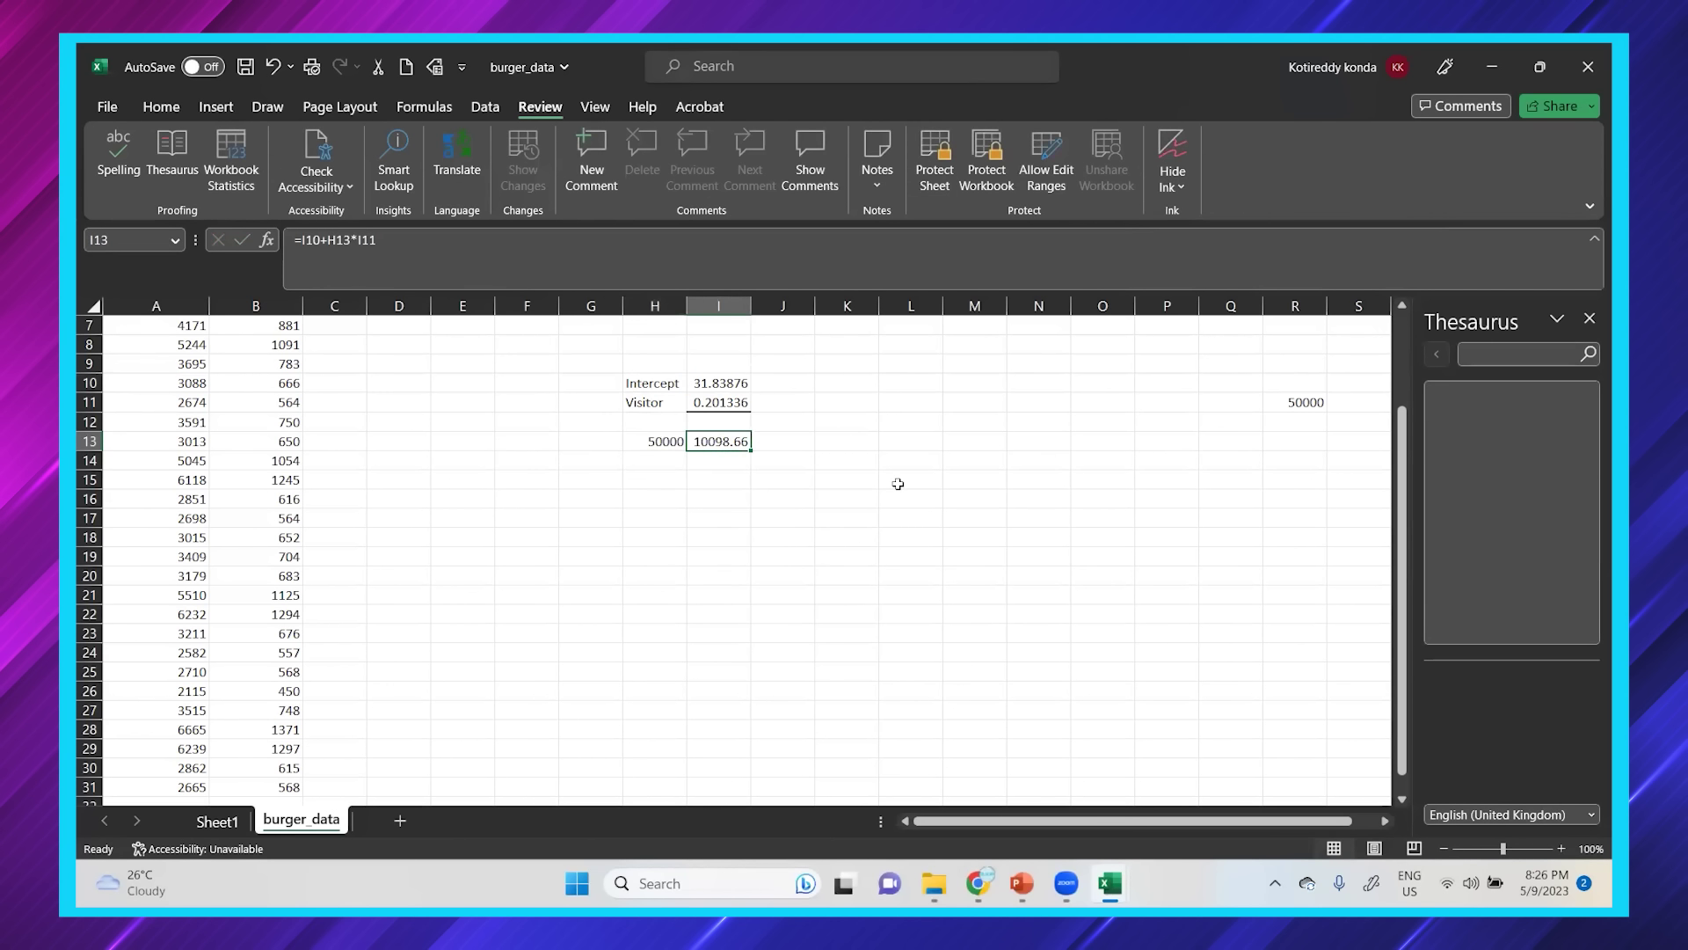
left_click(1589, 318)
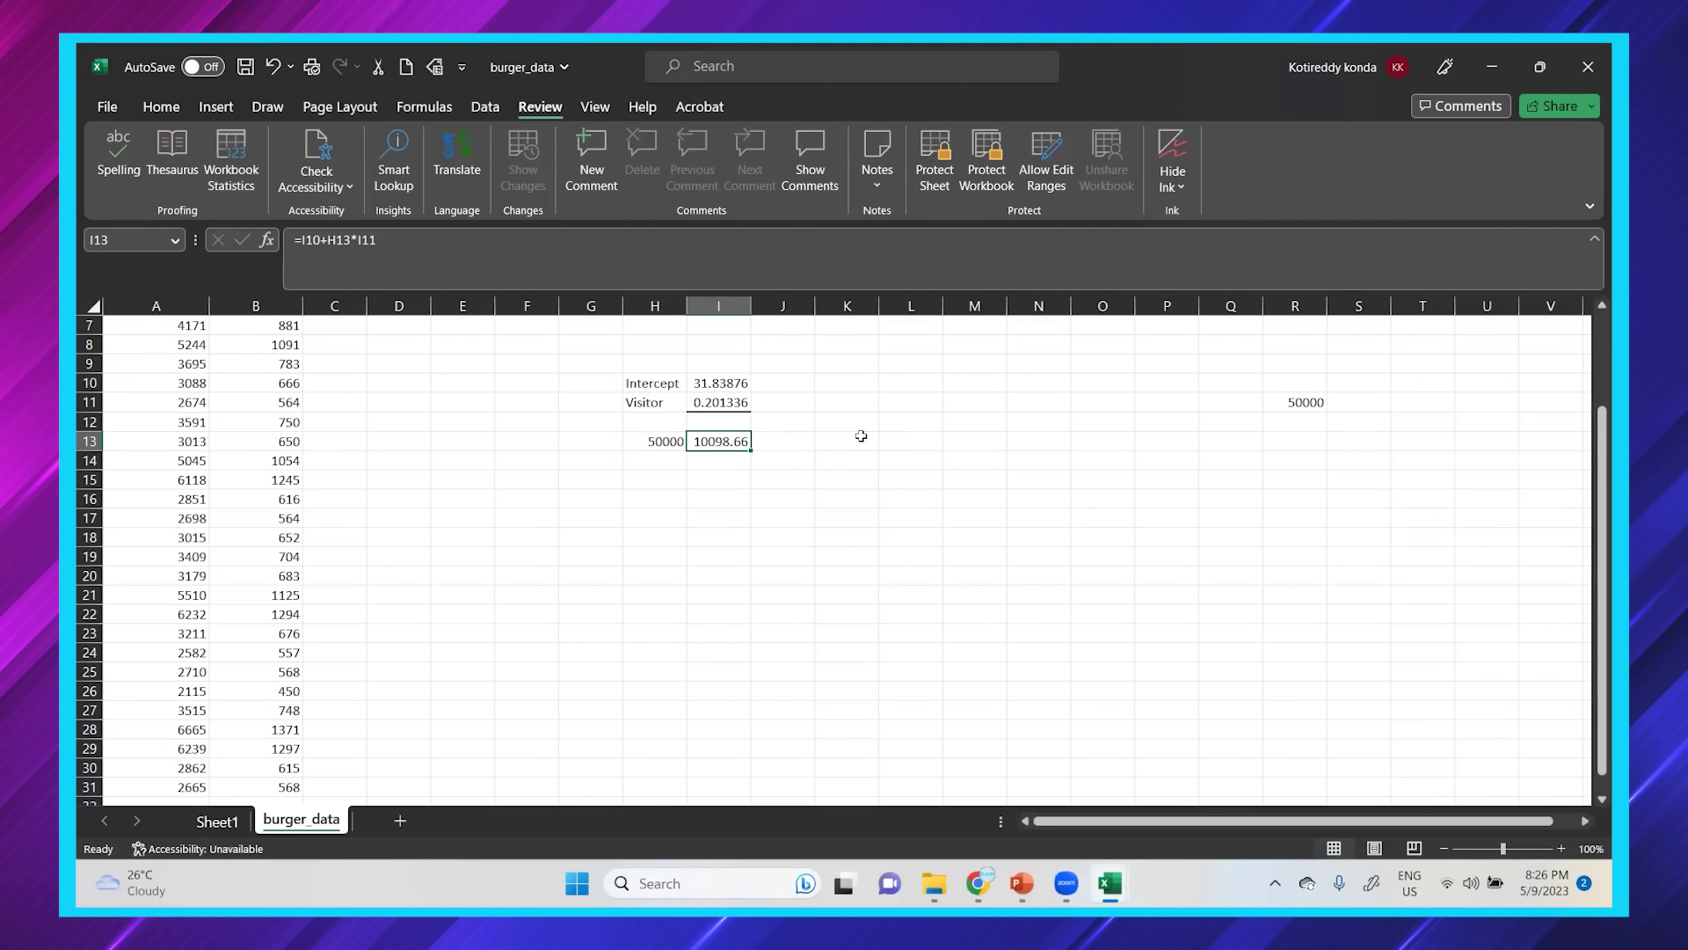
Test the prediction with other visitor counts in cell H13, entering 5000, 5 and finally 0
left_click(674, 444)
left_click(723, 443)
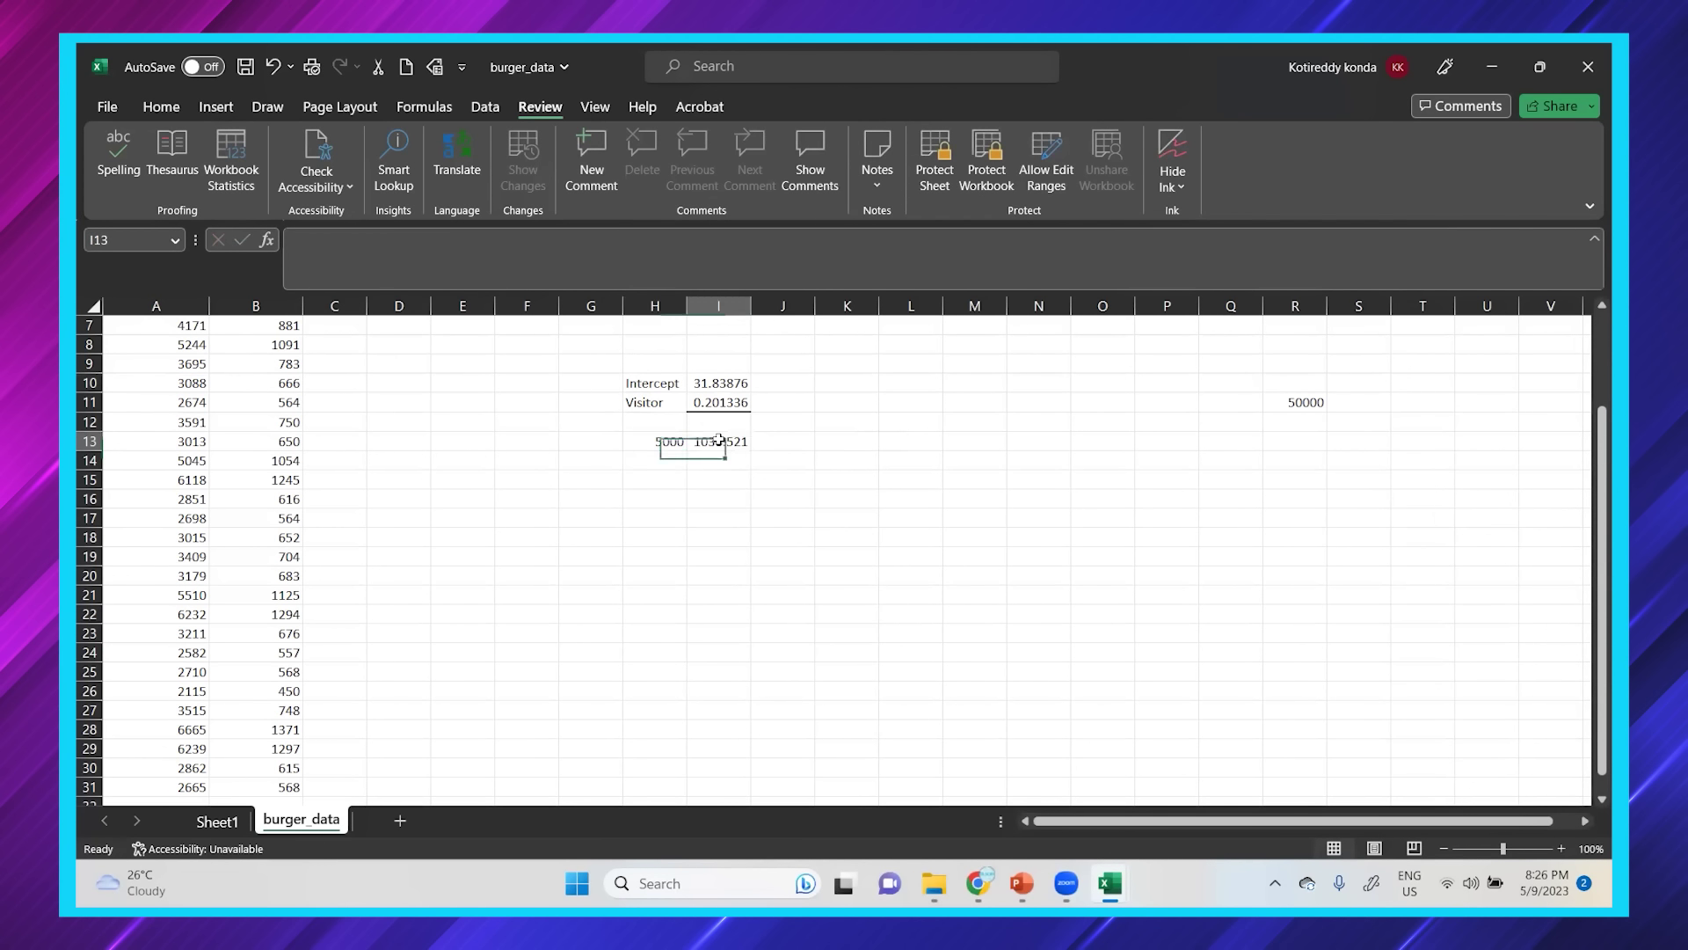
left_click(663, 442)
type("5")
key("Return")
left_click(663, 442)
type("0")
key("Return")
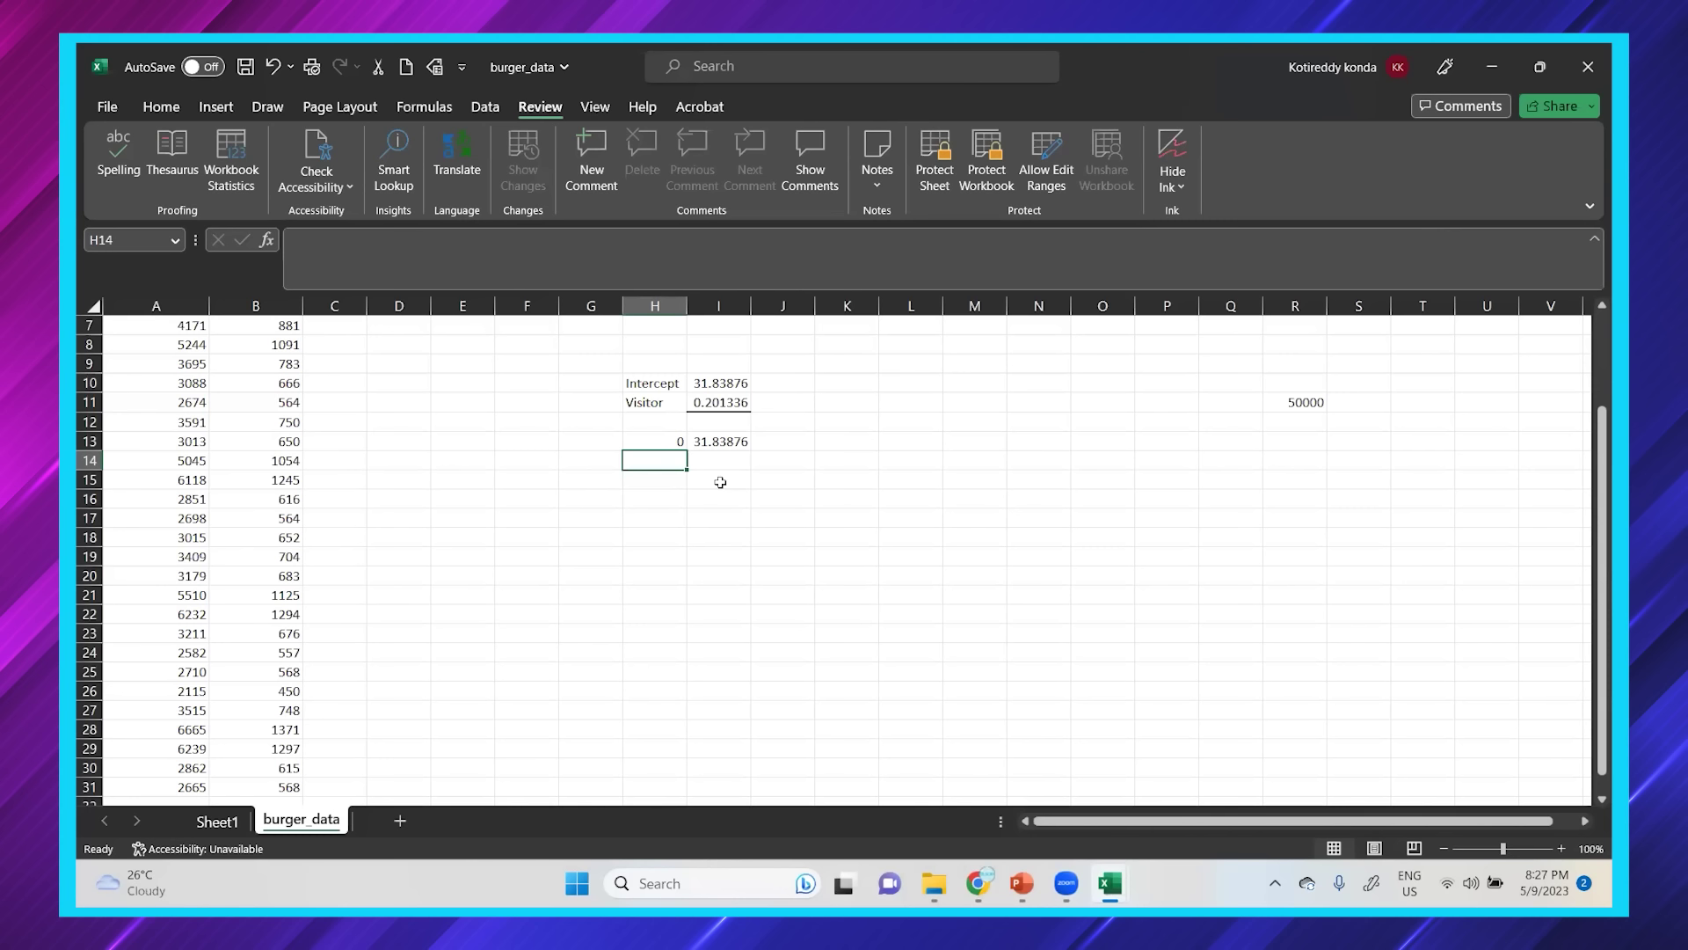
Switch to the PowerPoint presentation and start the slide show from the Microsoft Excel slide
left_click_drag(1594, 532, 1590, 404)
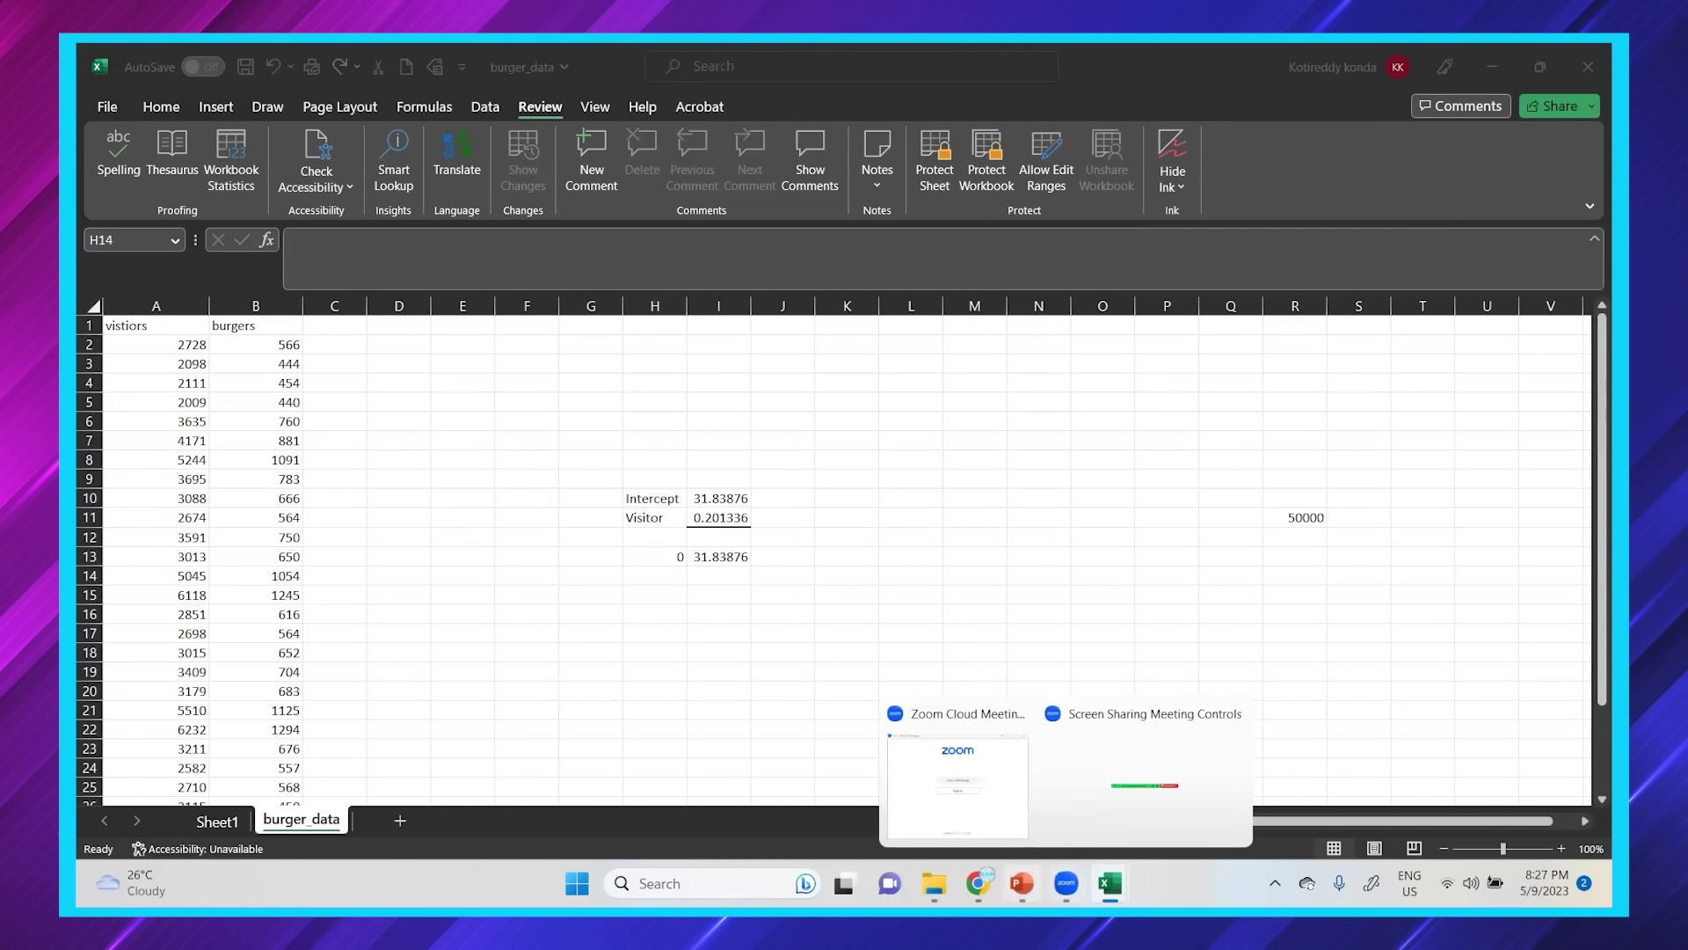
left_click(1021, 883)
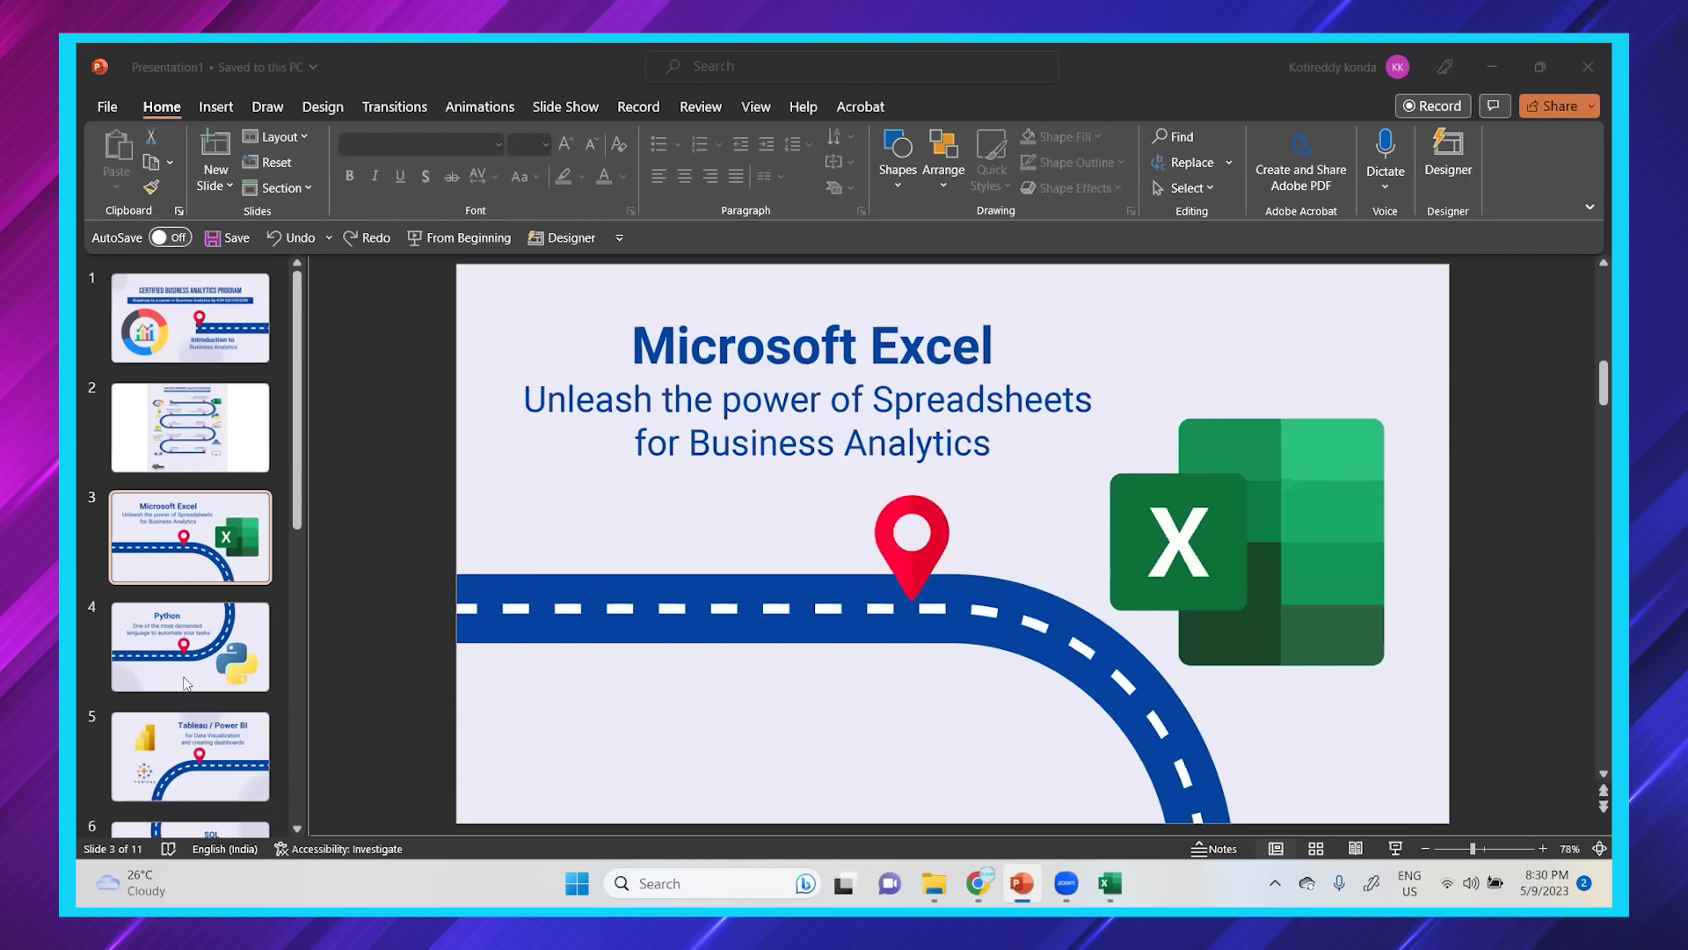
left_click(1396, 847)
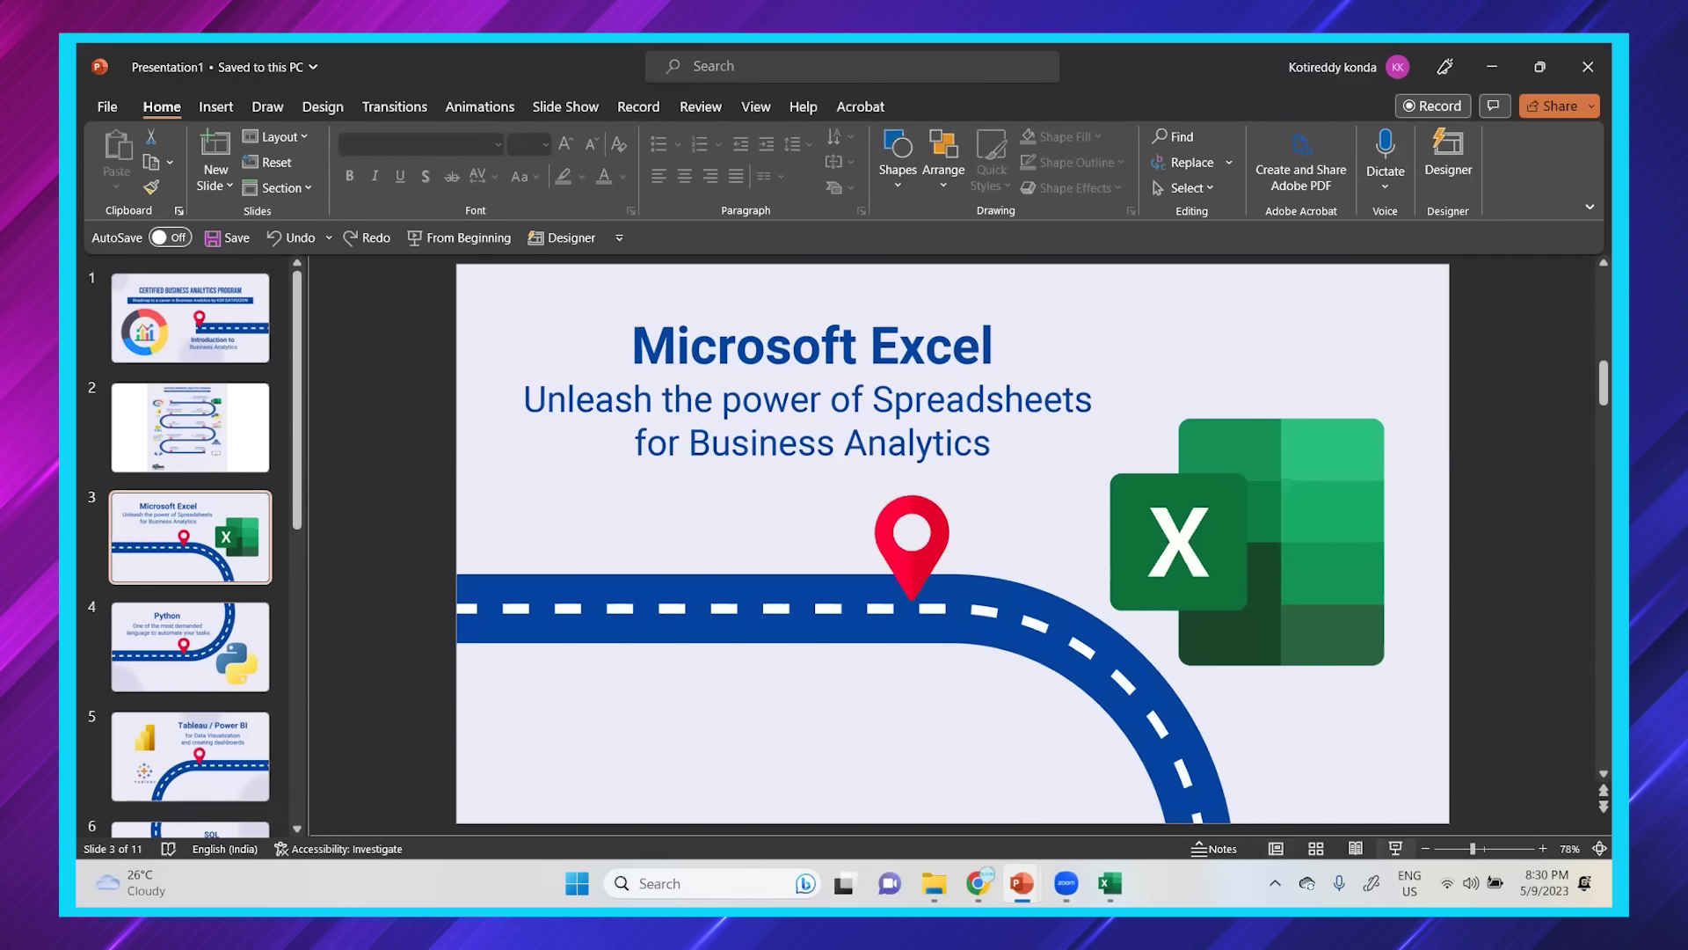